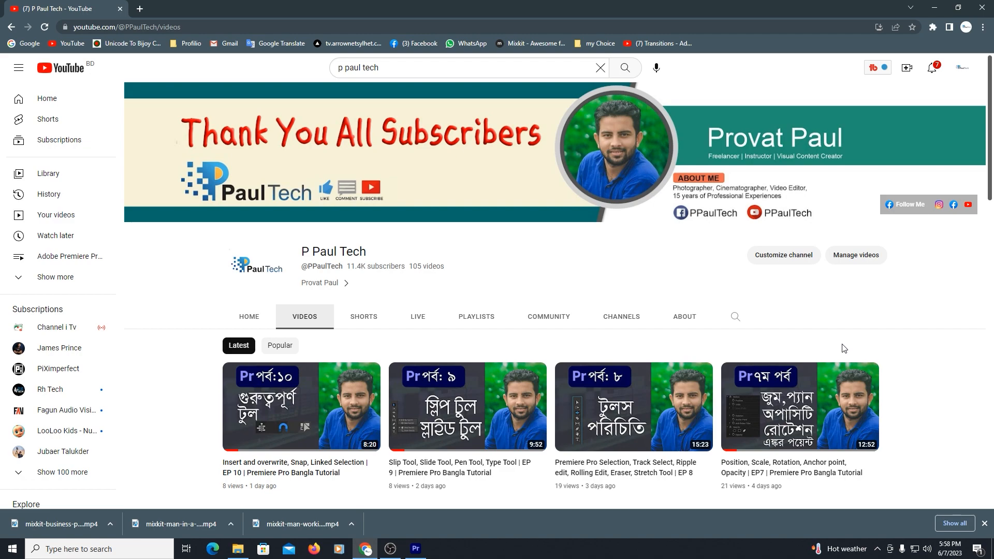
- Switch to Premiere Pro and play back the hard cut between the reading-a-book clip and the man-in-a-suit clip twice
{"action": "left_click", "coordinate": [416, 549]}
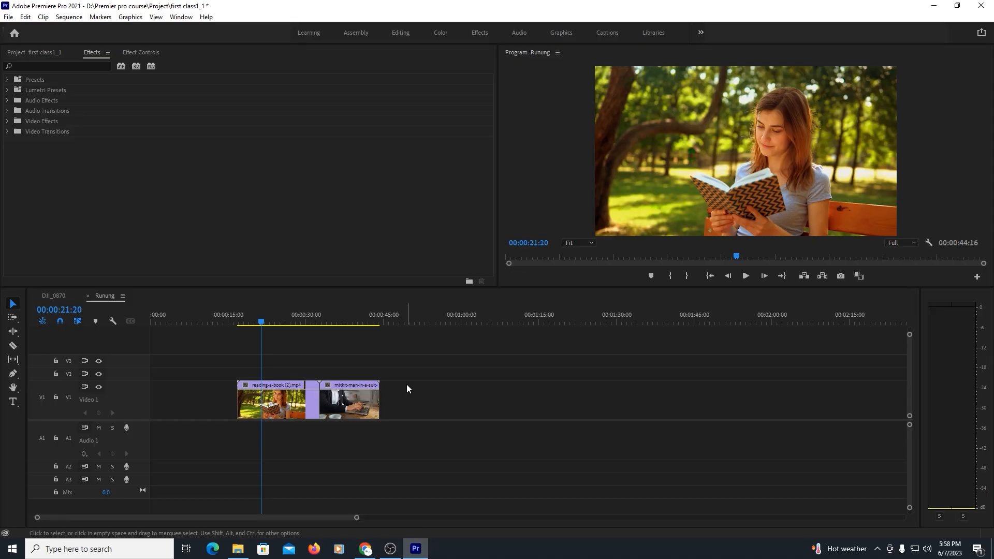
{"action": "key", "text": "="}
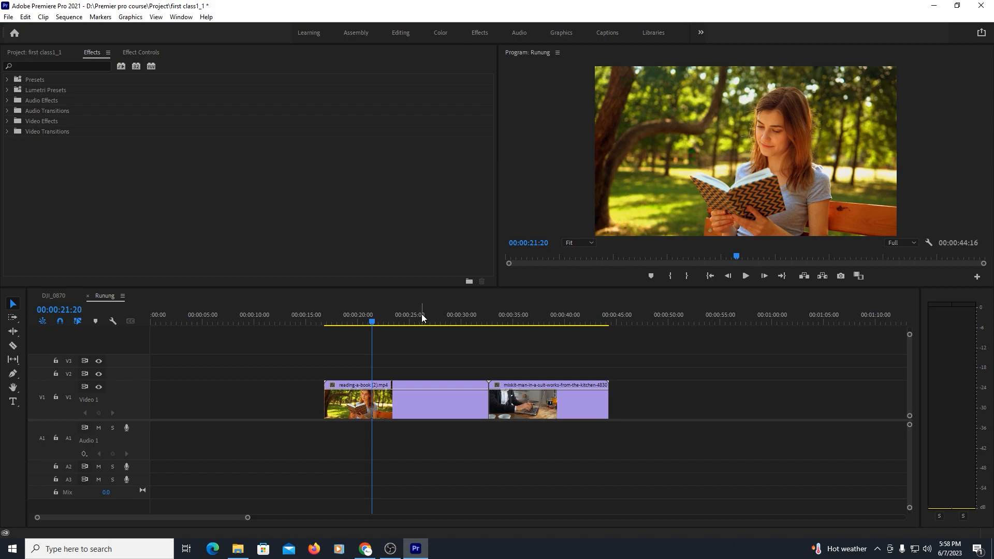
{"action": "left_click_drag", "start_coordinate": [423, 319], "coordinate": [475, 325]}
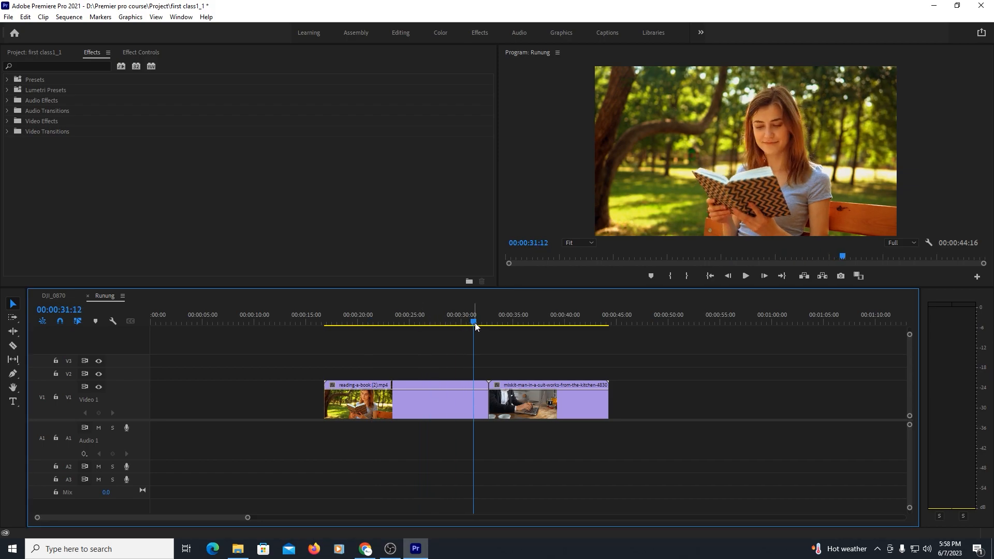
{"action": "key", "text": "="}
{"action": "key", "text": "="}
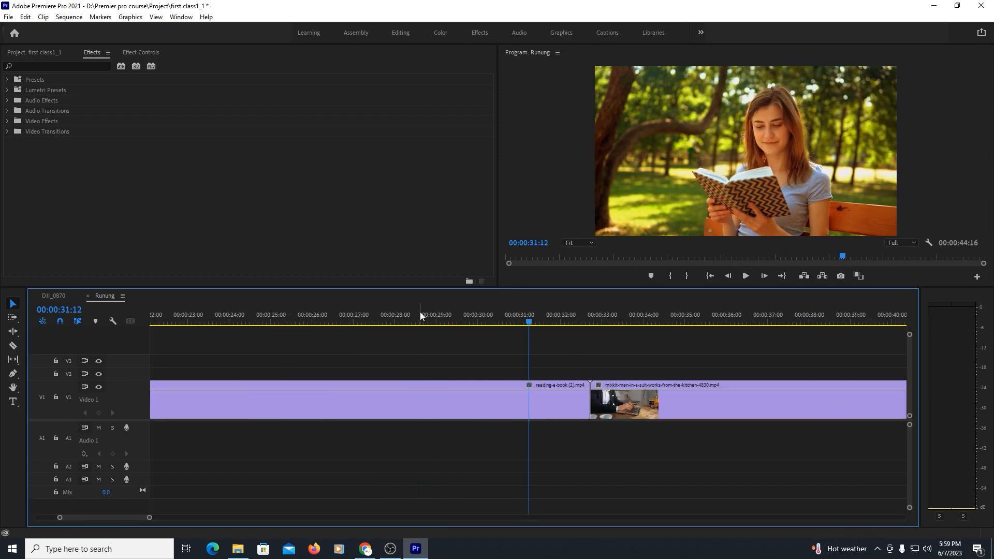
{"action": "left_click", "coordinate": [505, 321]}
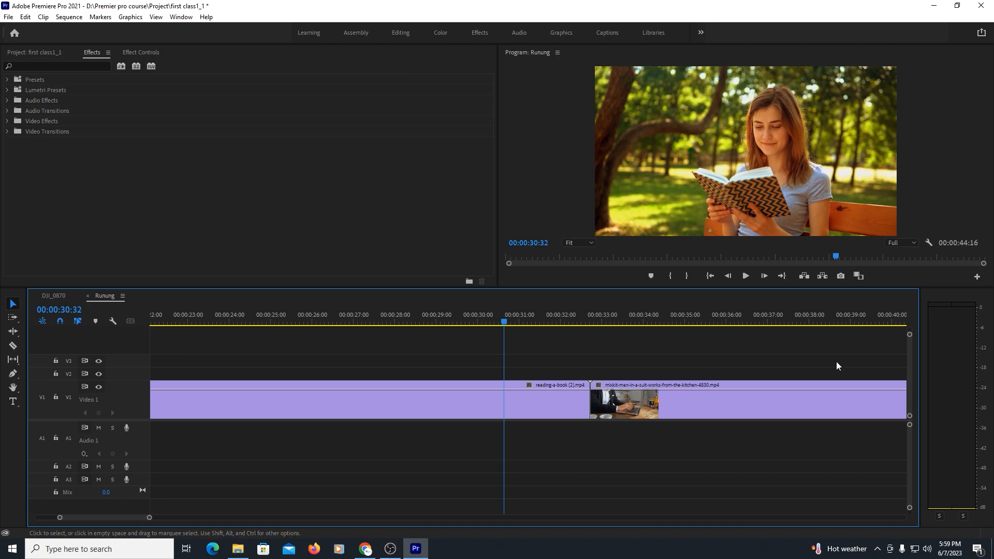
{"action": "key", "text": "space"}
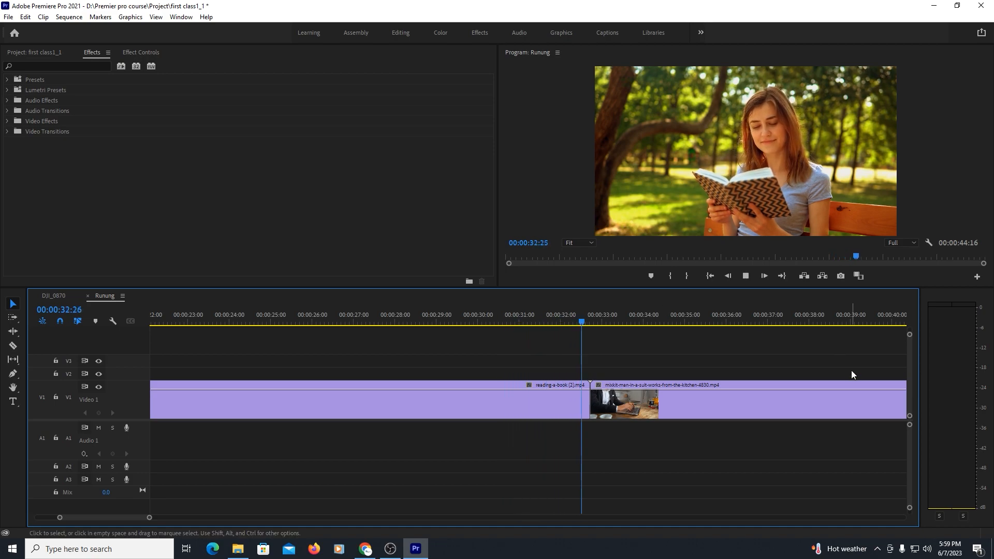
{"action": "key", "text": "space"}
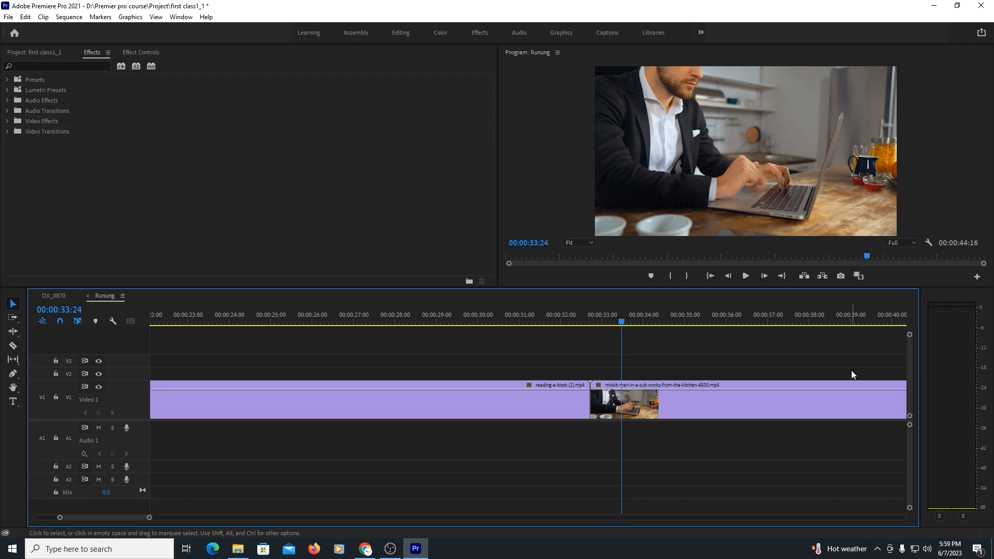
{"action": "left_click", "coordinate": [521, 319]}
{"action": "key", "text": "space"}
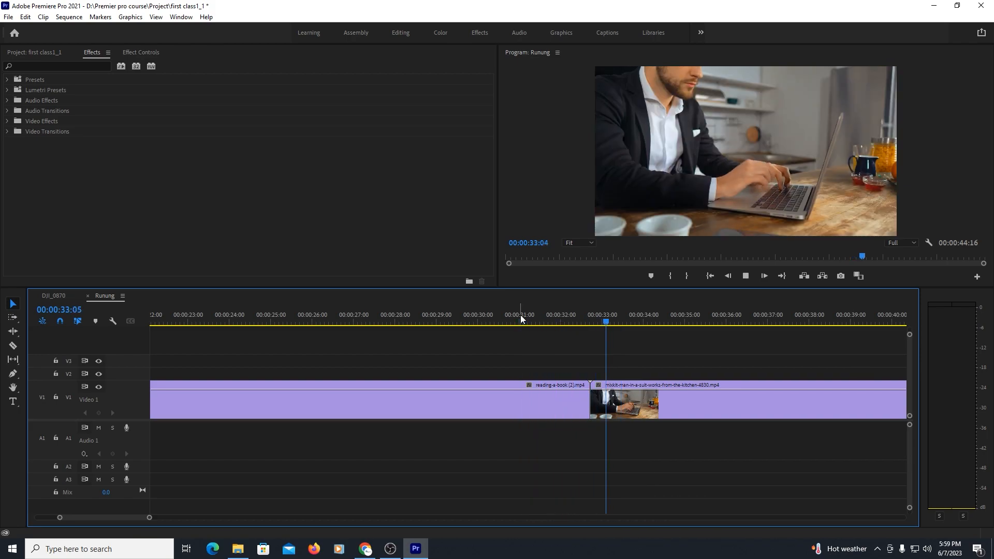
{"action": "key", "text": "space"}
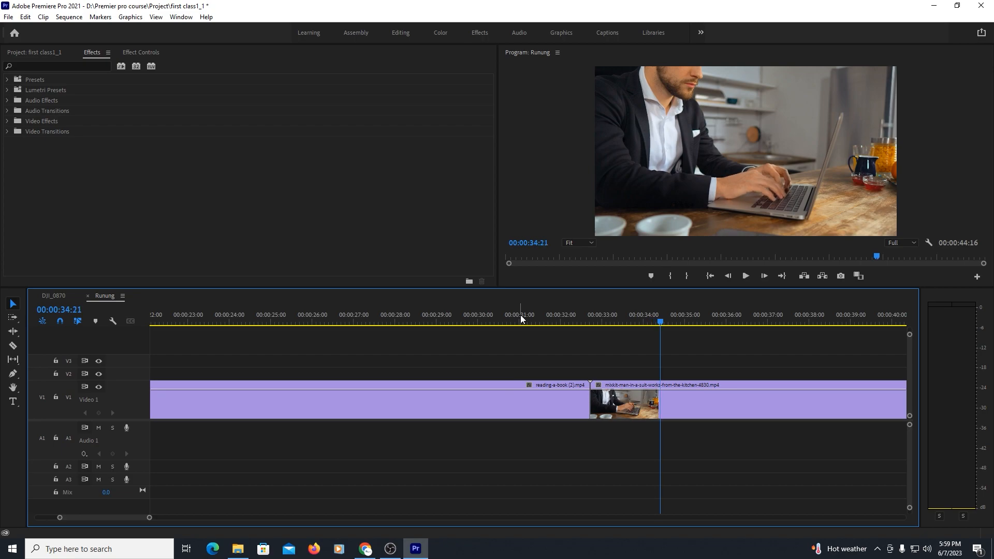
{"action": "scroll", "coordinate": [521, 315], "scroll_direction": "down", "scroll_amount": 3}
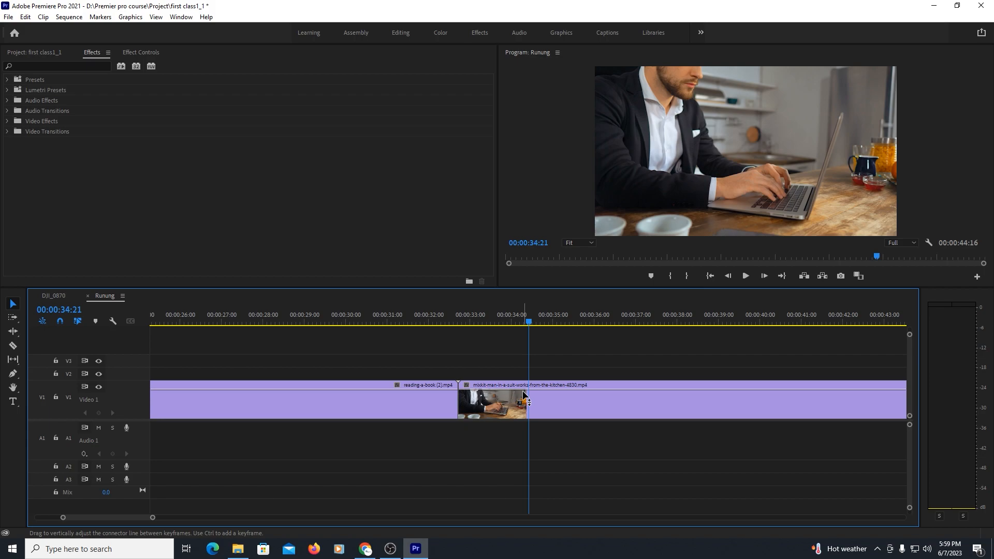
- Shift the man-in-a-suit clip about 21 frames later, leaving a small gap after the reading-a-book clip
{"action": "left_click_drag", "start_coordinate": [398, 317], "coordinate": [397, 383]}
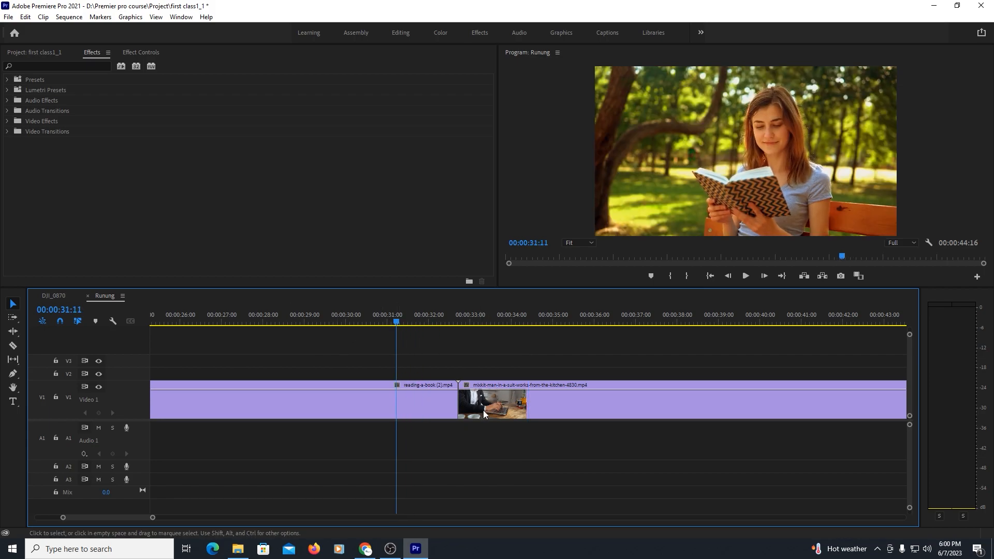
{"action": "left_click_drag", "start_coordinate": [484, 410], "coordinate": [501, 409]}
{"action": "left_click_drag", "start_coordinate": [449, 316], "coordinate": [440, 383]}
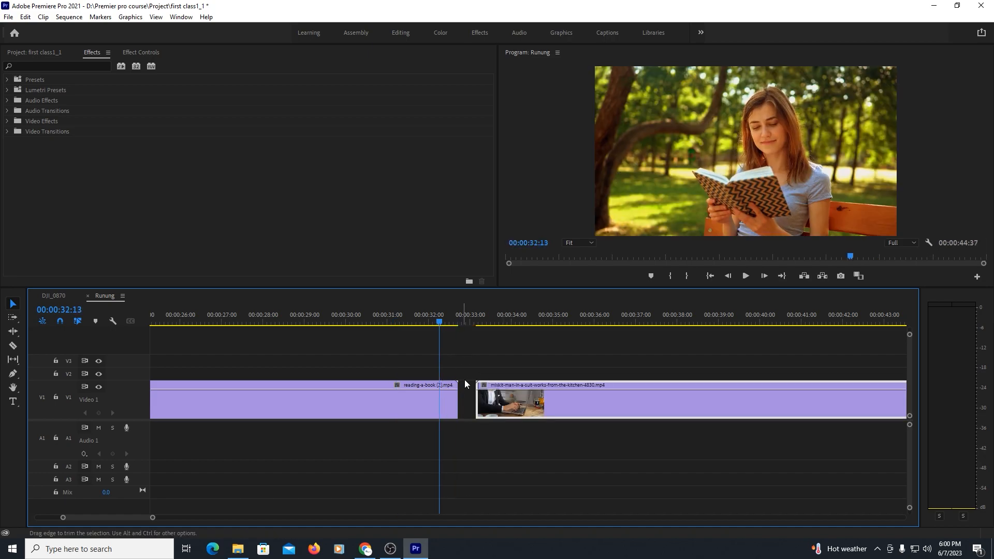
{"action": "key", "text": "="}
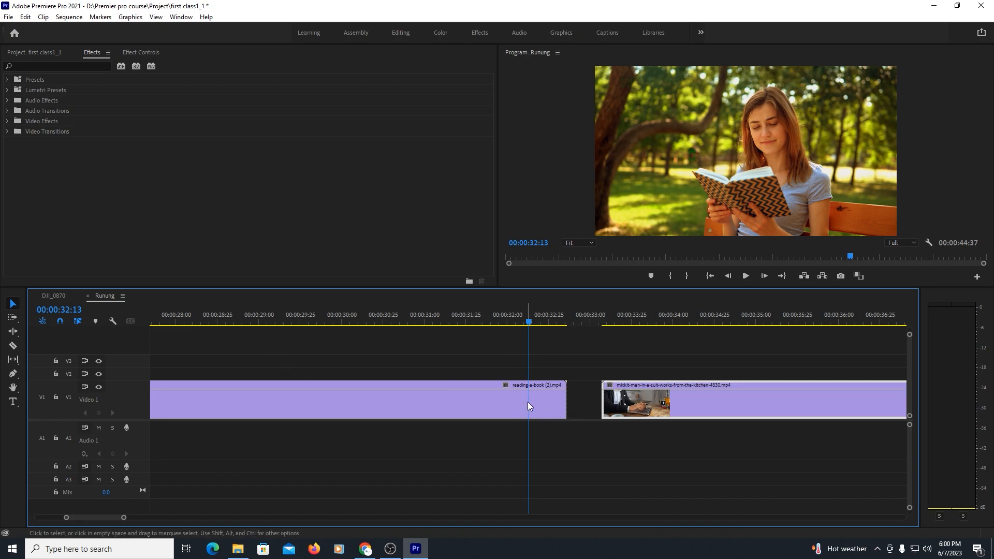
{"action": "left_click", "coordinate": [542, 404]}
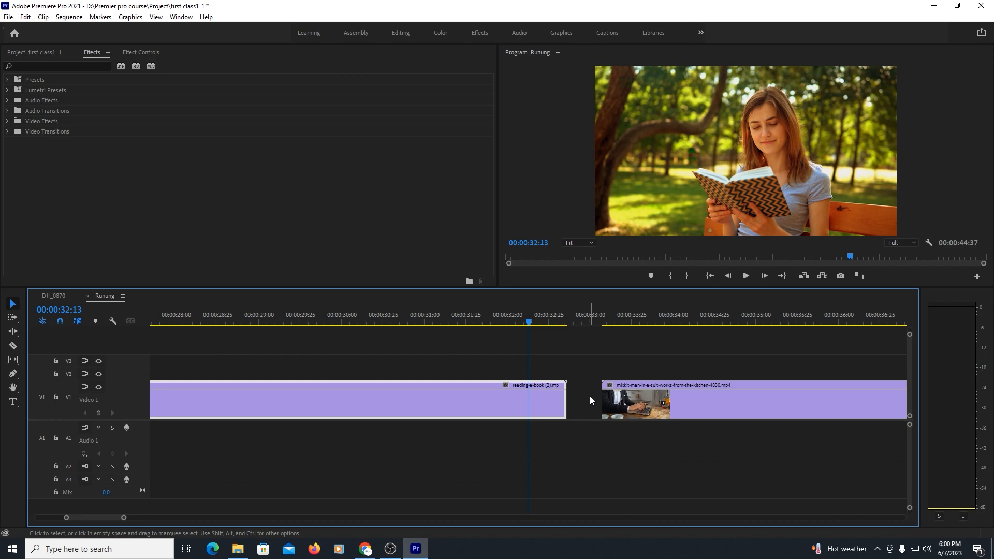
- Split the reading-a-book clip at about 00:00:32:00 and the man-in-a-suit clip at about 00:00:33:47 with the Razor tool
{"action": "left_click", "coordinate": [11, 350]}
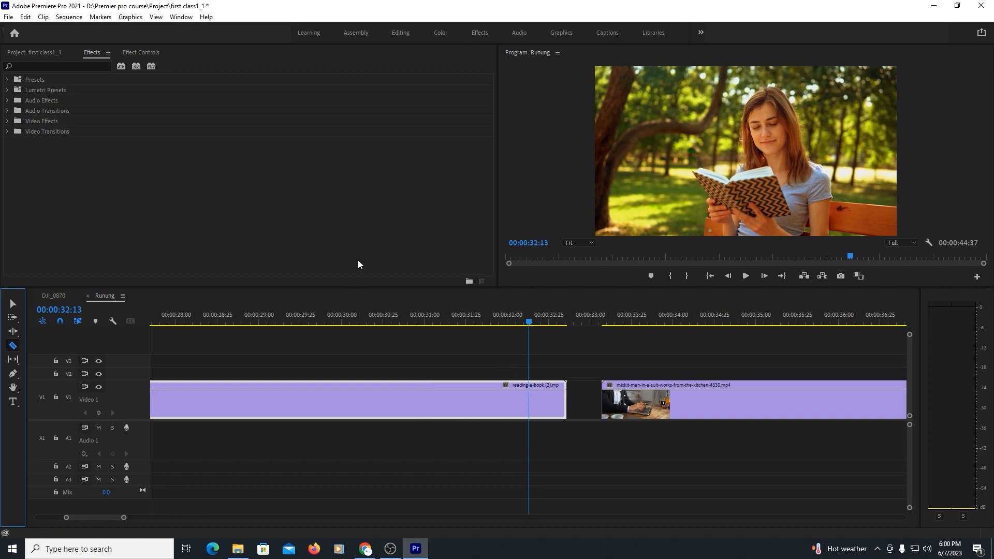
{"action": "left_click", "coordinate": [508, 404]}
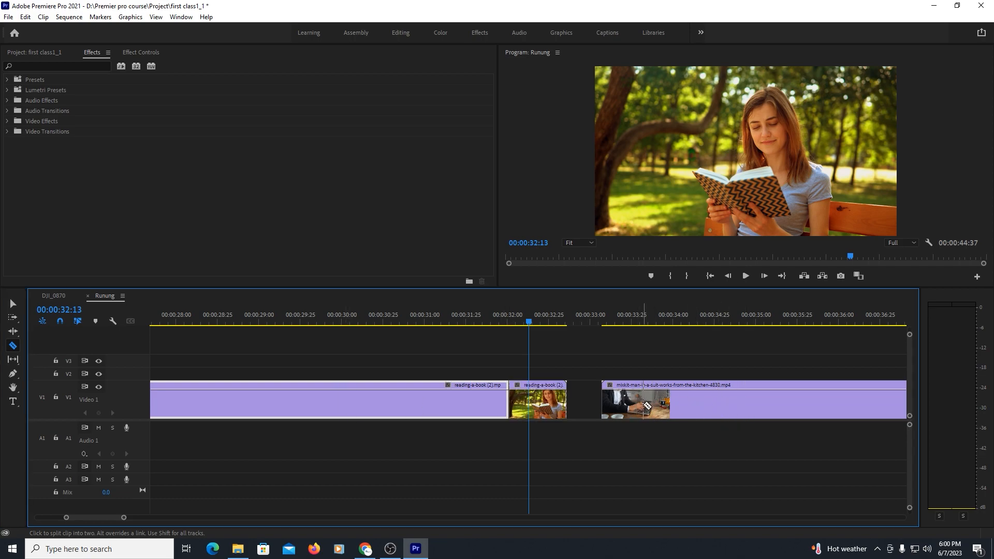
{"action": "left_click", "coordinate": [668, 404]}
{"action": "key", "text": "v"}
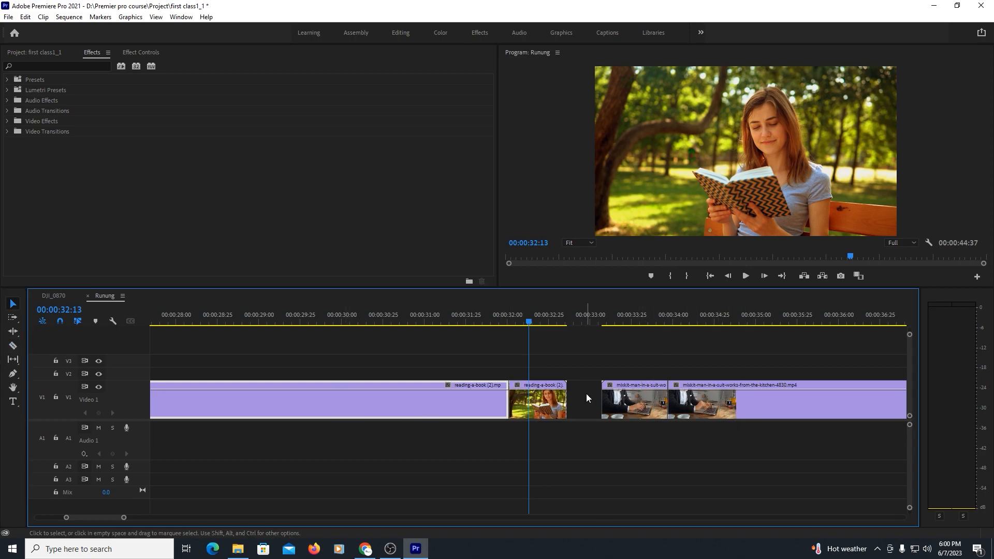
{"action": "left_click", "coordinate": [14, 306]}
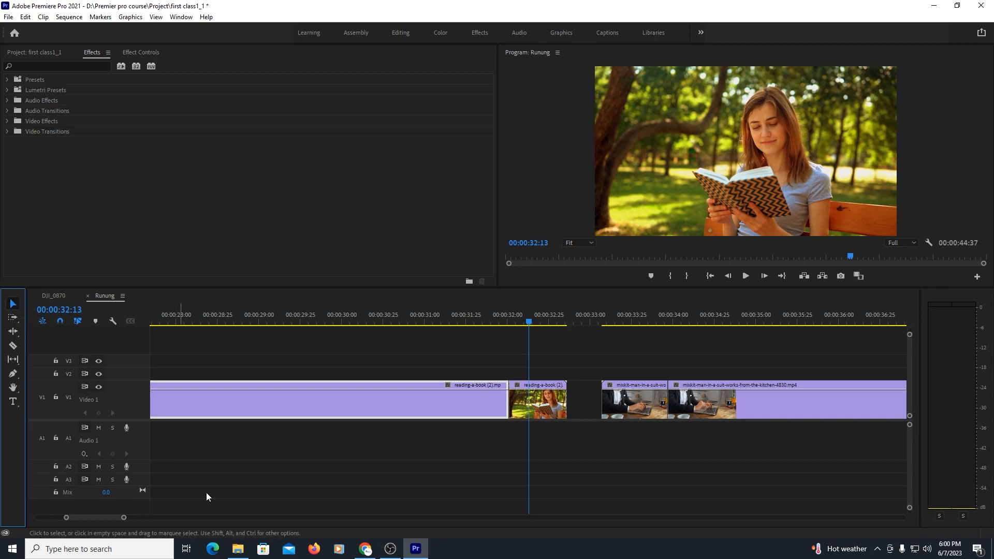
- Delete the short pieces on both sides of the gap and ripple delete the empty space between the two clips
{"action": "left_click_drag", "start_coordinate": [579, 356], "coordinate": [556, 412]}
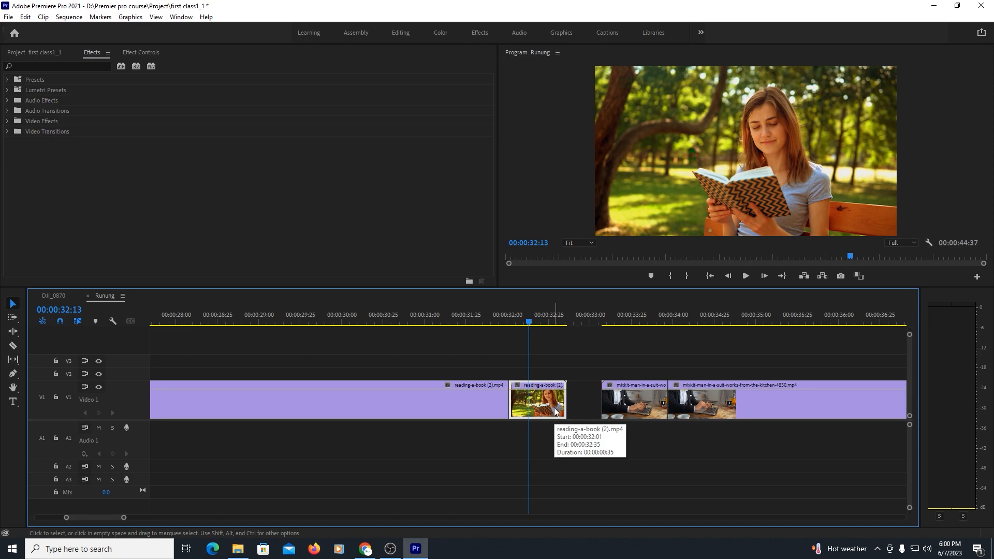
{"action": "key", "text": "Delete"}
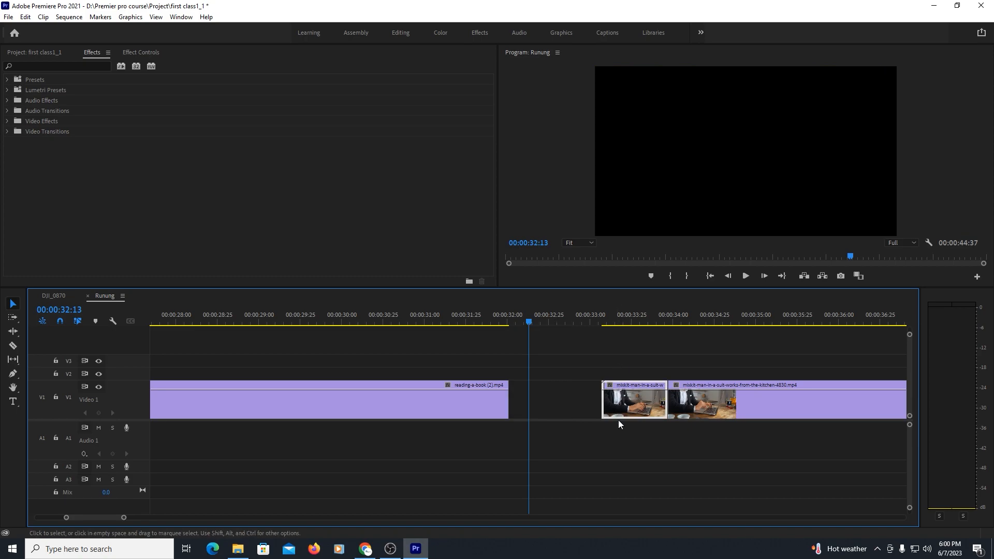
{"action": "key", "text": "Delete"}
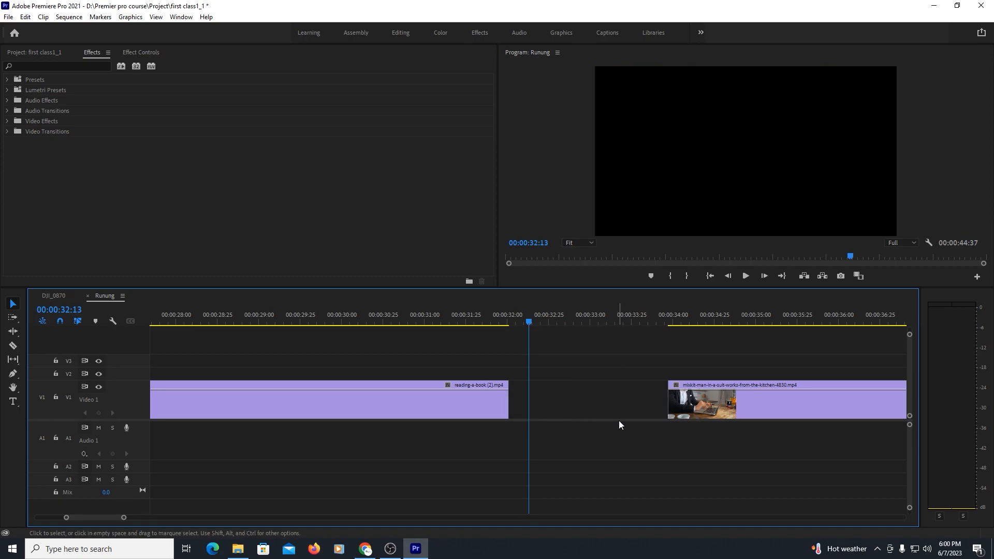
{"action": "right_click", "coordinate": [547, 397]}
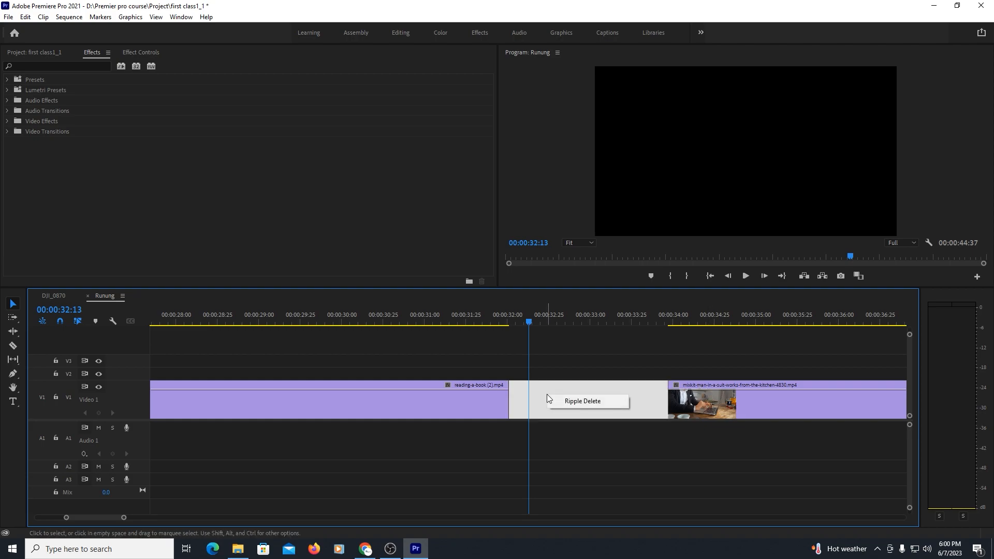
{"action": "left_click", "coordinate": [585, 401]}
- Apply the default transition at the cut between the two clips and play it back
{"action": "left_click_drag", "start_coordinate": [523, 310], "coordinate": [436, 327]}
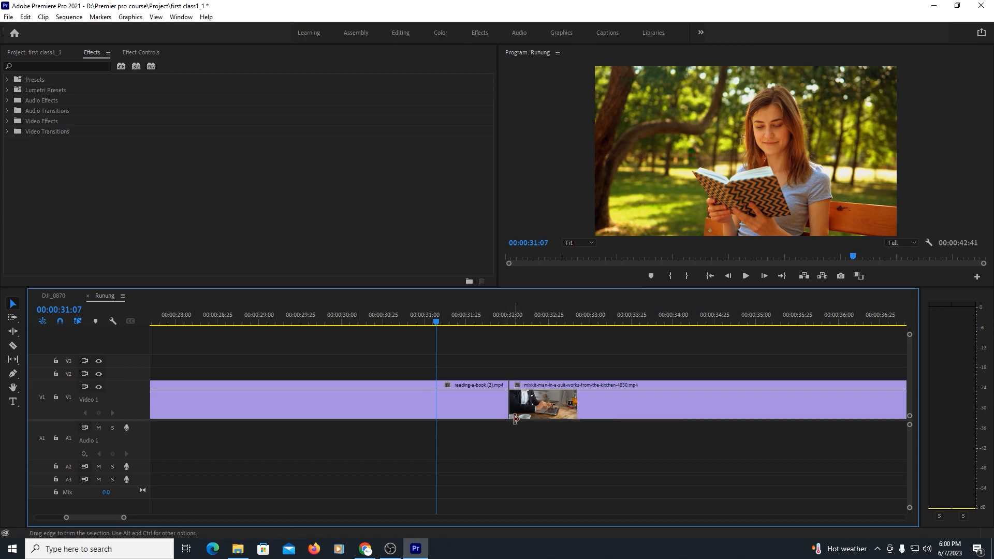
{"action": "right_click", "coordinate": [512, 408]}
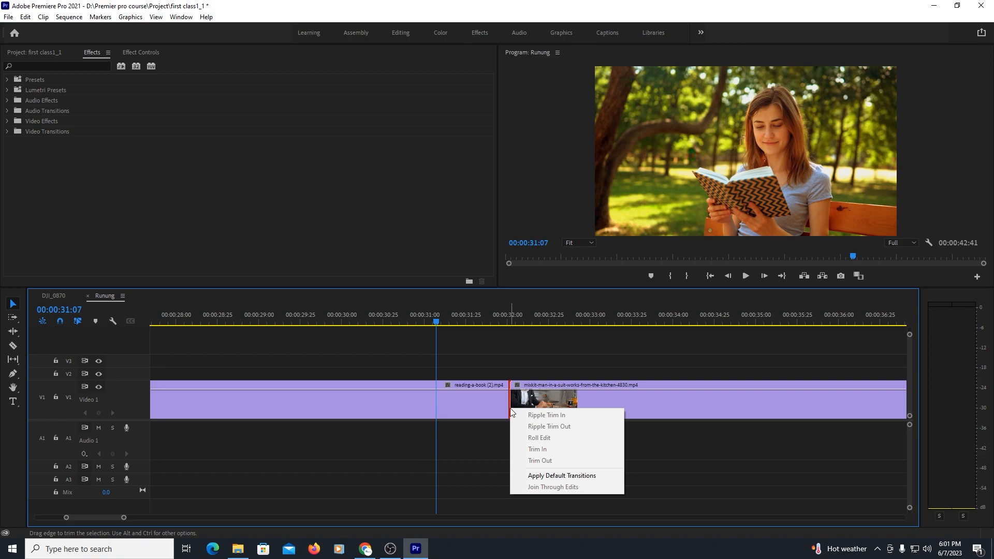
{"action": "left_click", "coordinate": [570, 476]}
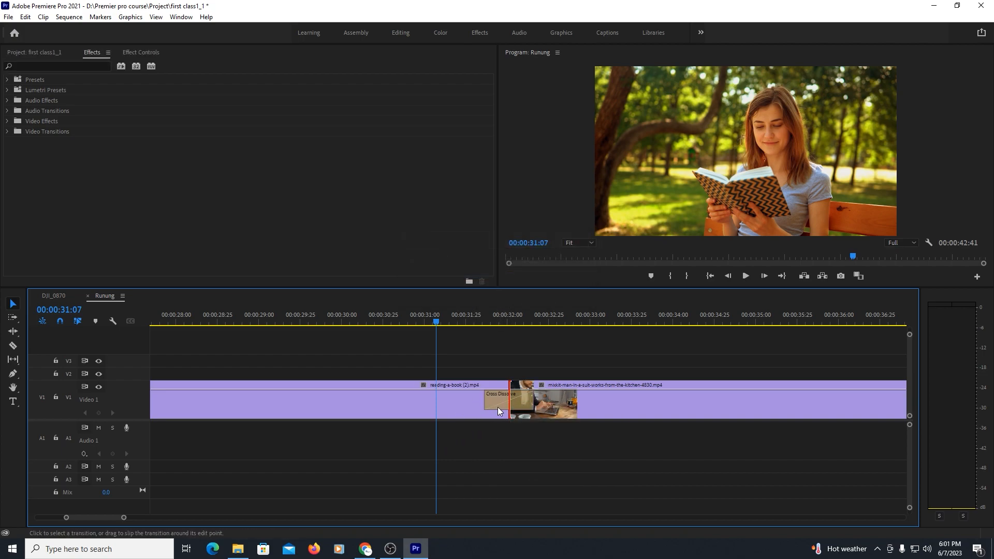
{"action": "key", "text": "space"}
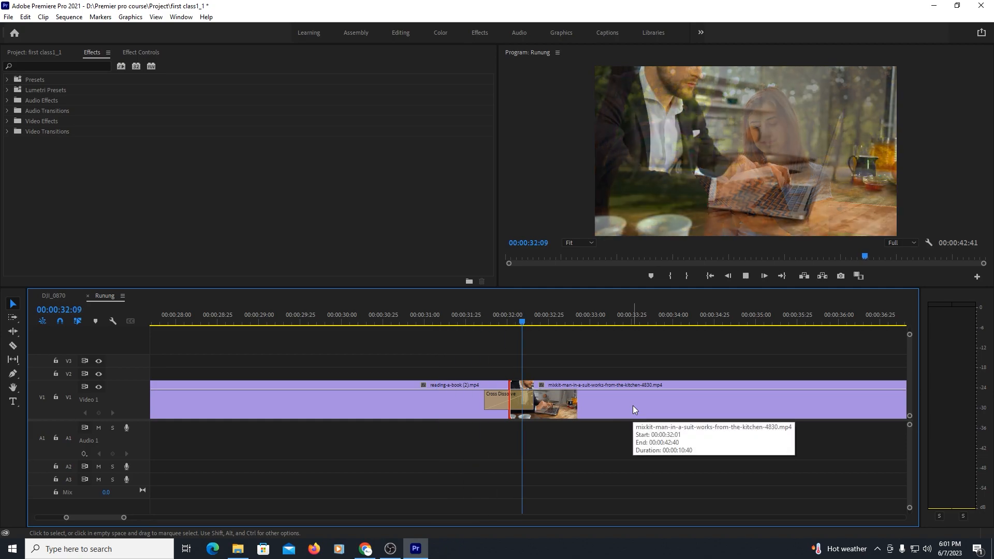
{"action": "left_click", "coordinate": [425, 322]}
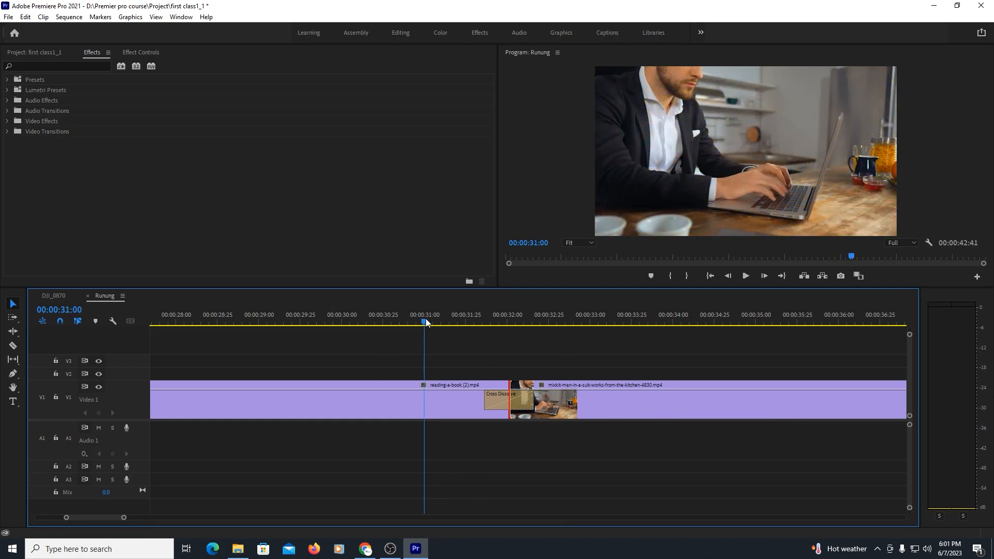
{"action": "key", "text": "space"}
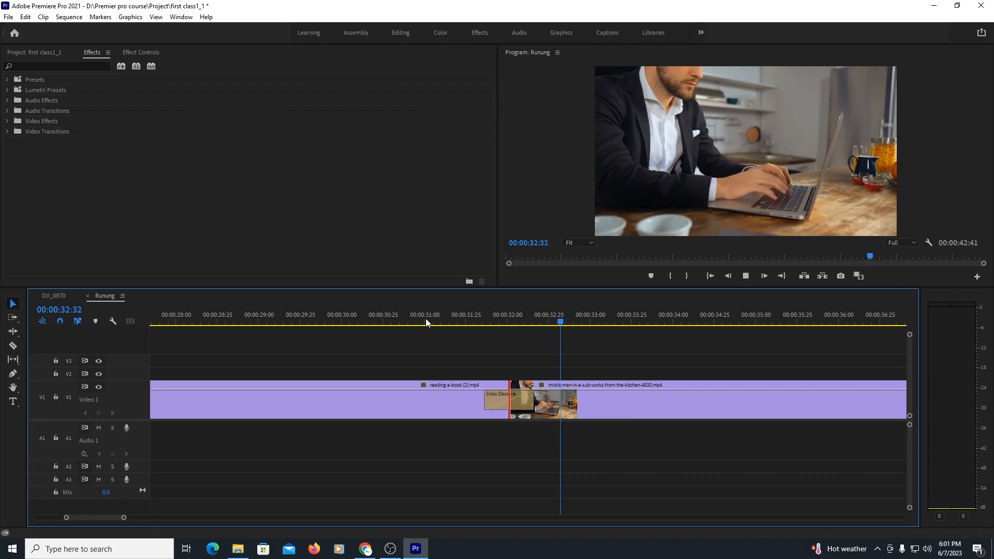
{"action": "key", "text": "space"}
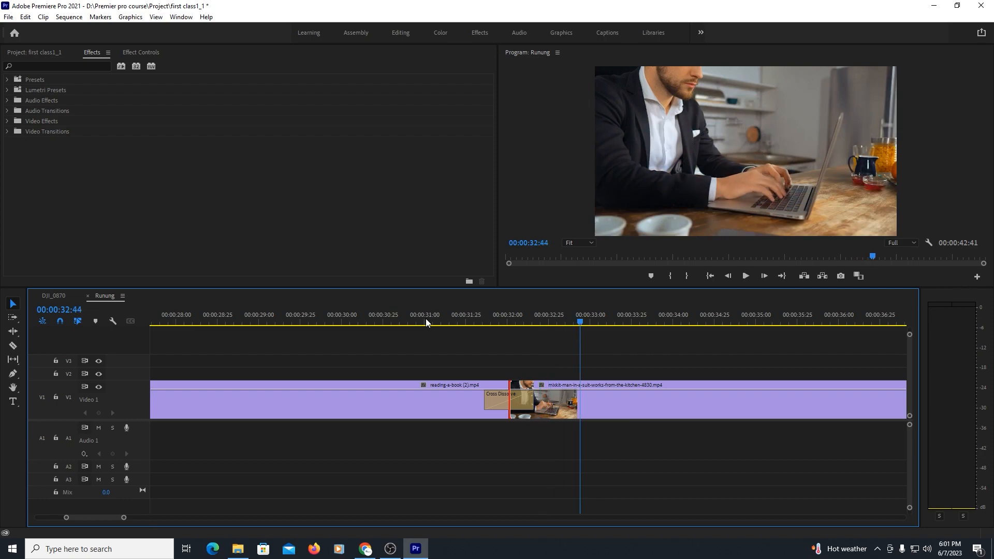
- Lengthen the Cross Dissolve to span about 00:00:31:17 to 00:00:32:34 and play back the slower transition
{"action": "left_click", "coordinate": [458, 323]}
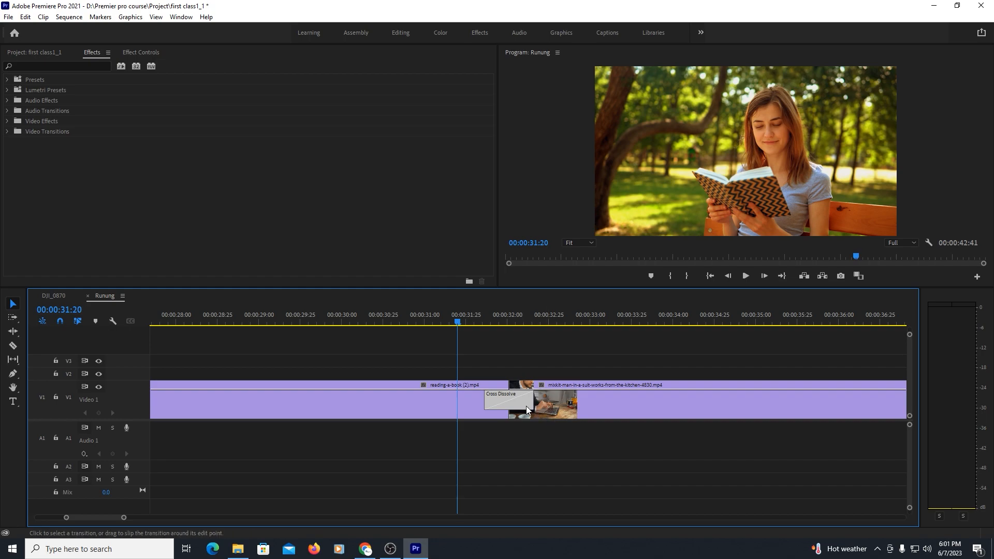
{"action": "left_click_drag", "start_coordinate": [531, 405], "coordinate": [565, 404]}
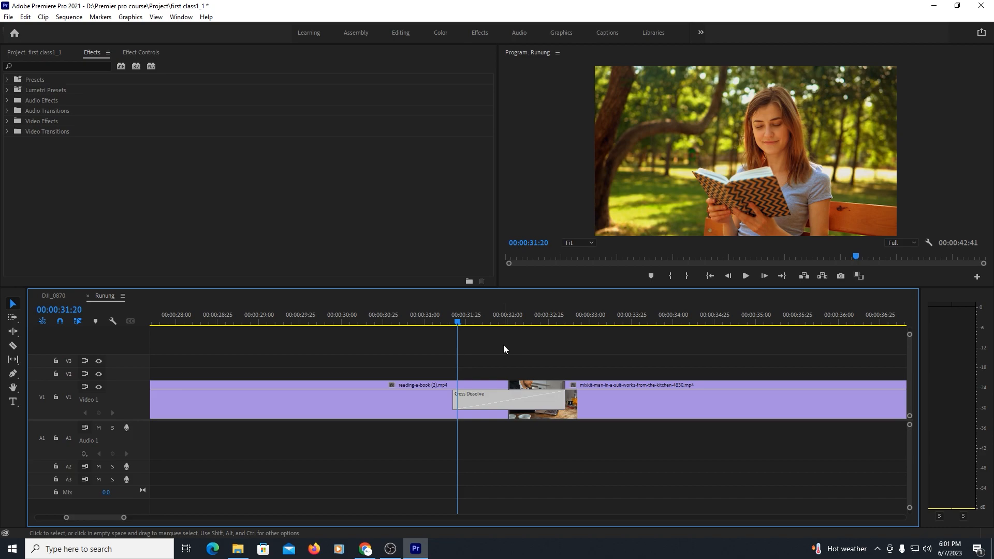
{"action": "left_click", "coordinate": [380, 315]}
{"action": "key", "text": "space"}
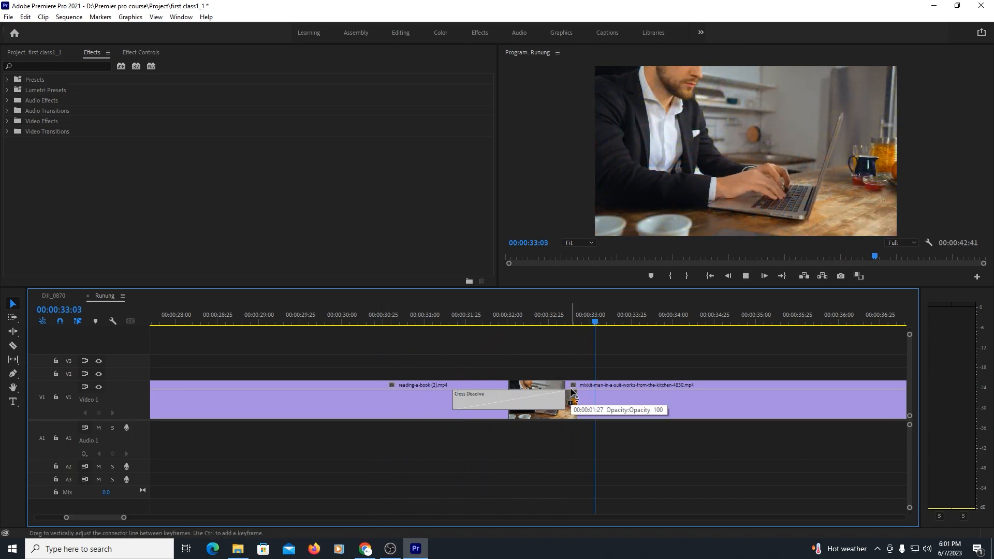
{"action": "key", "text": "space"}
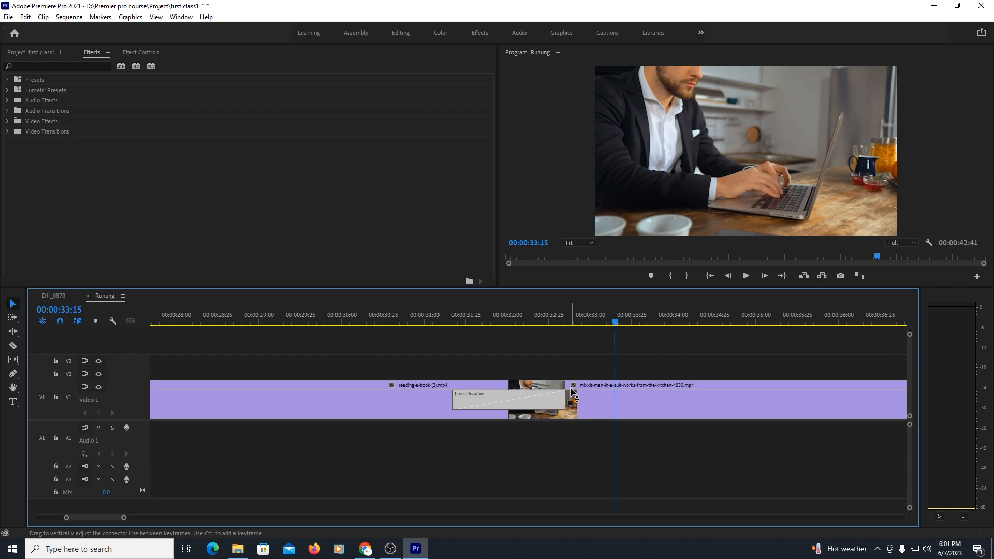
{"action": "left_click", "coordinate": [409, 318]}
{"action": "key", "text": "space"}
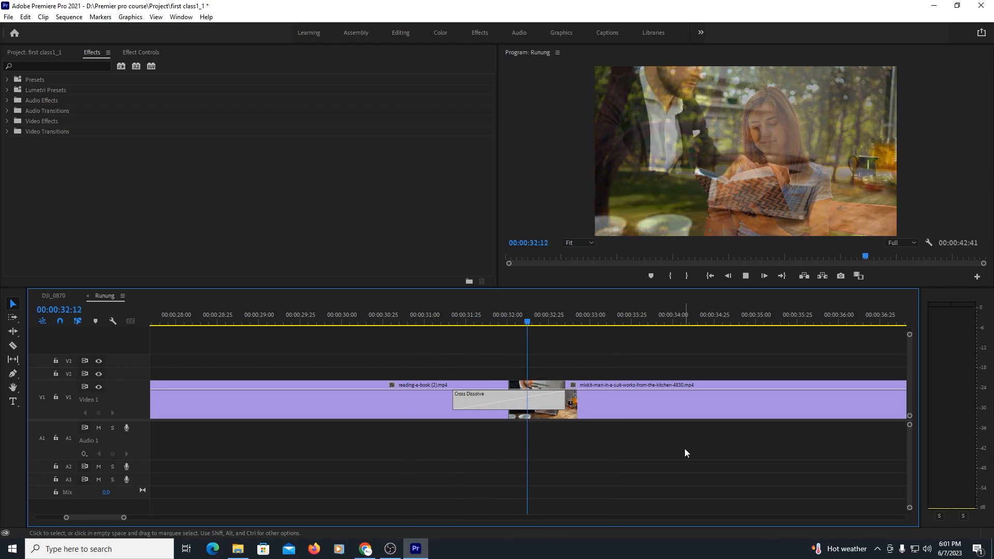
{"action": "key", "text": "space"}
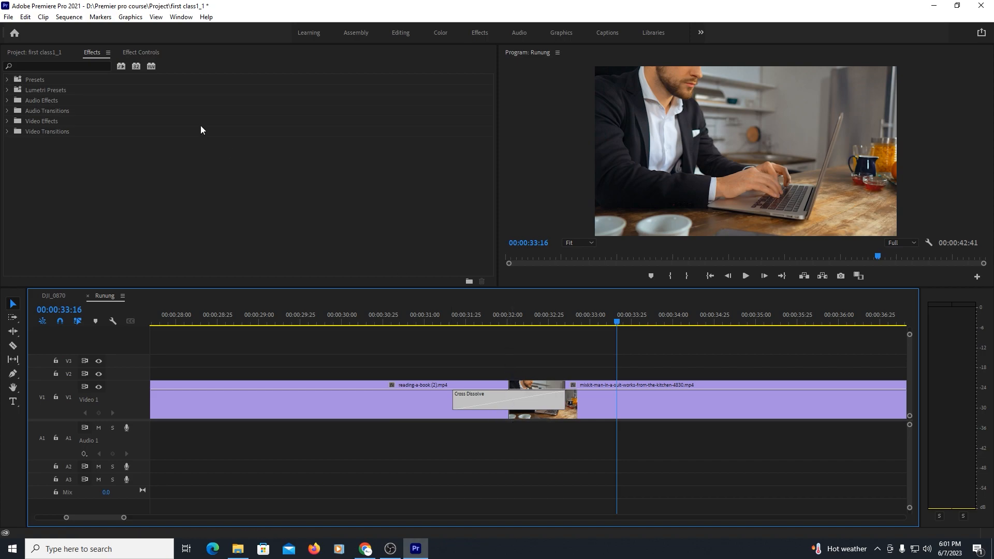
- Slip the Cross Dissolve in the Effect Controls so it ends at the cut, and play back the shifted transition
{"action": "left_click", "coordinate": [147, 54]}
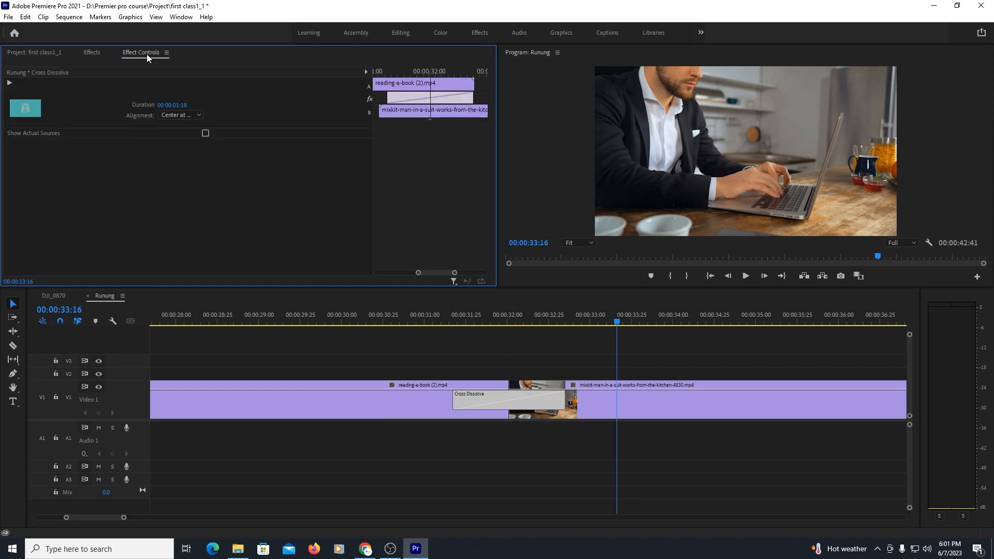
{"action": "left_click", "coordinate": [475, 310]}
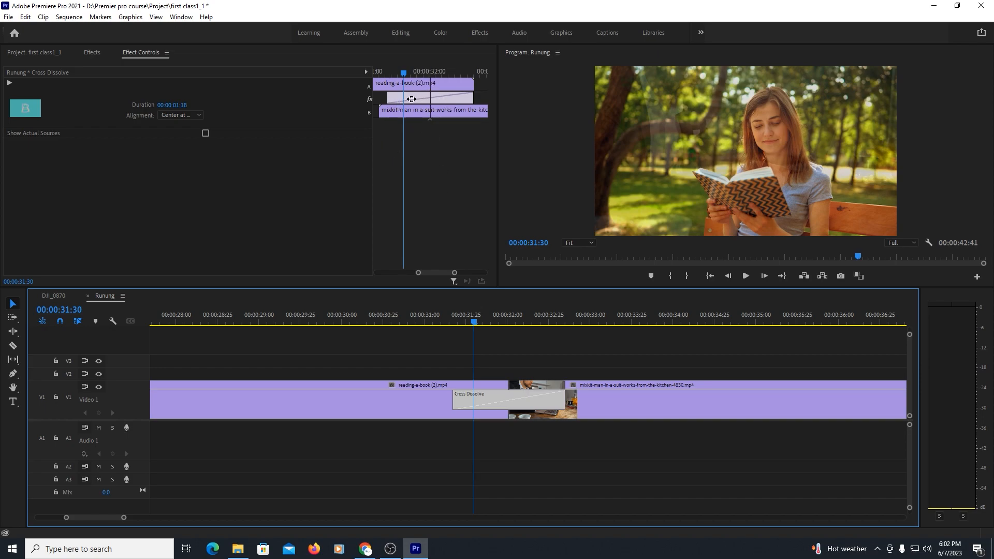
{"action": "left_click_drag", "start_coordinate": [412, 98], "coordinate": [377, 99]}
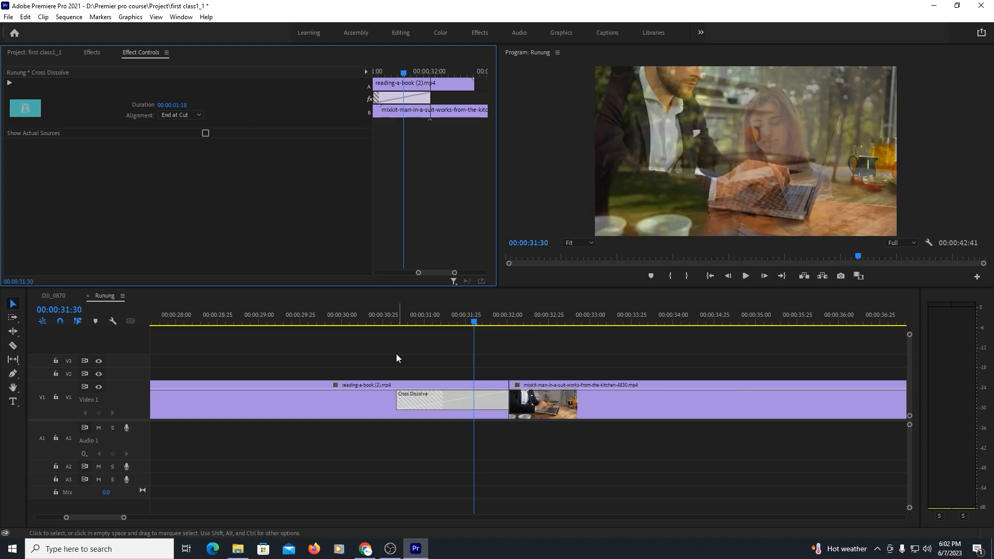
{"action": "left_click", "coordinate": [428, 317]}
{"action": "key", "text": "space"}
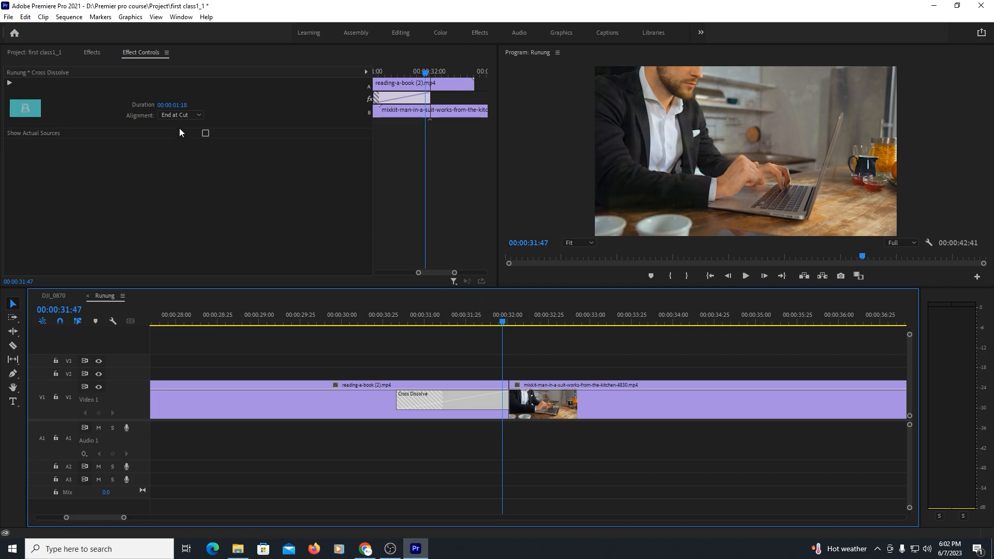
- Set the Cross Dissolve's alignment to Center at Cut
{"action": "left_click", "coordinate": [187, 115]}
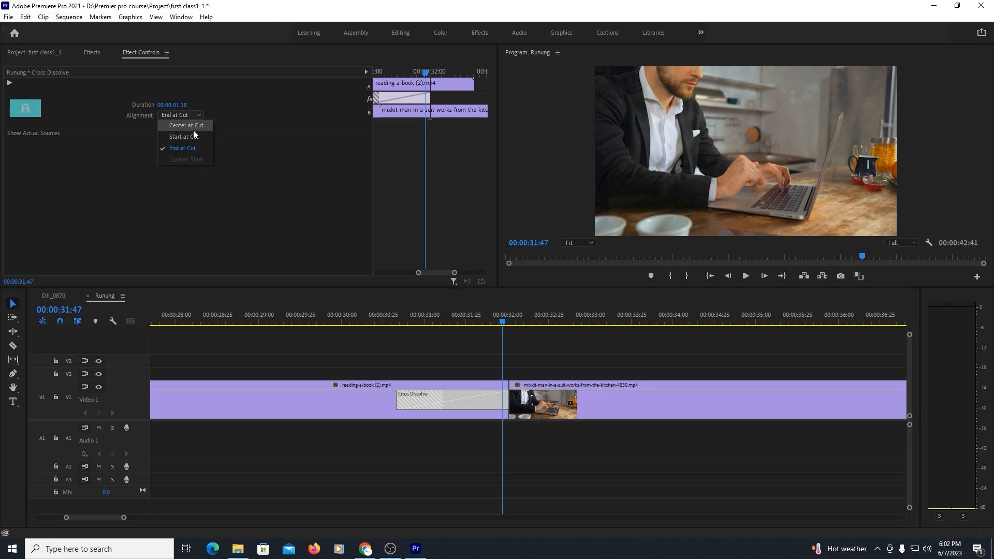
{"action": "left_click", "coordinate": [197, 126]}
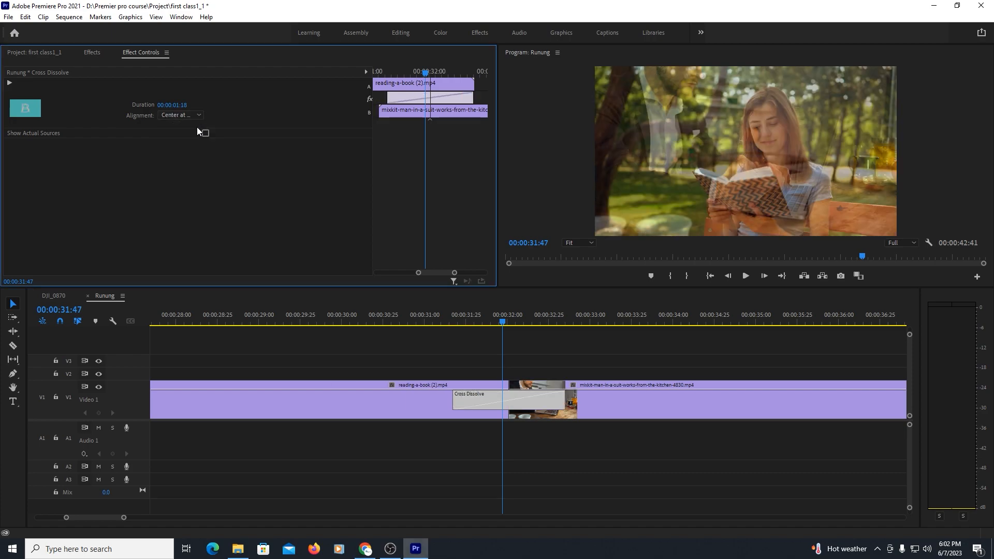
{"action": "left_click", "coordinate": [188, 114]}
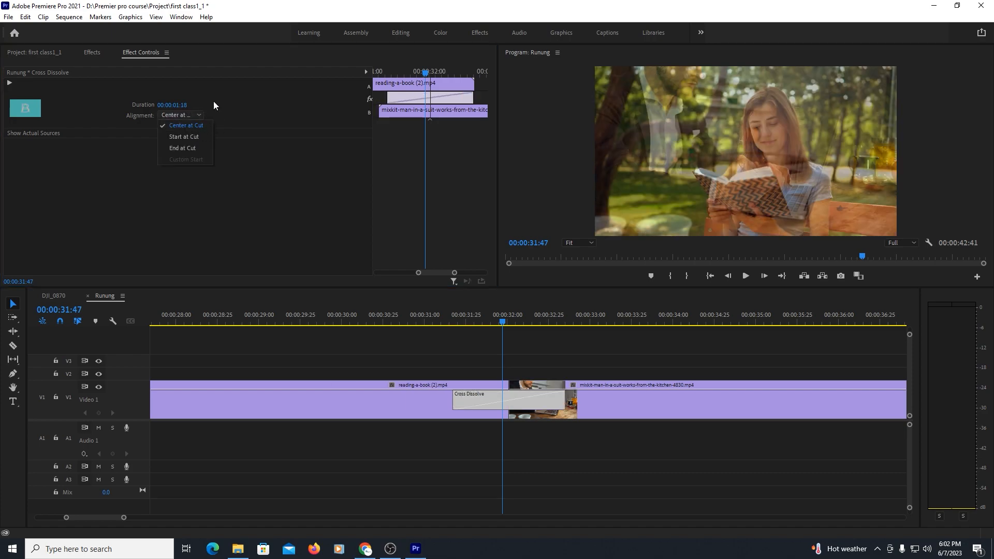
{"action": "left_click", "coordinate": [184, 110]}
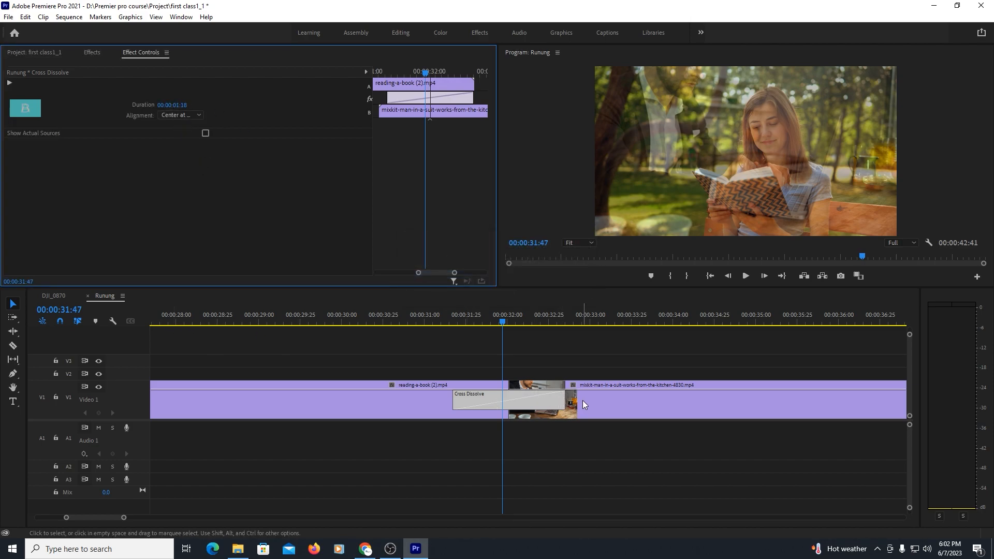
- Delete the Cross Dissolve and split the two clips with the Razor at about 00:00:30:32 and 00:00:33:28
{"action": "left_click_drag", "start_coordinate": [564, 396], "coordinate": [601, 396]}
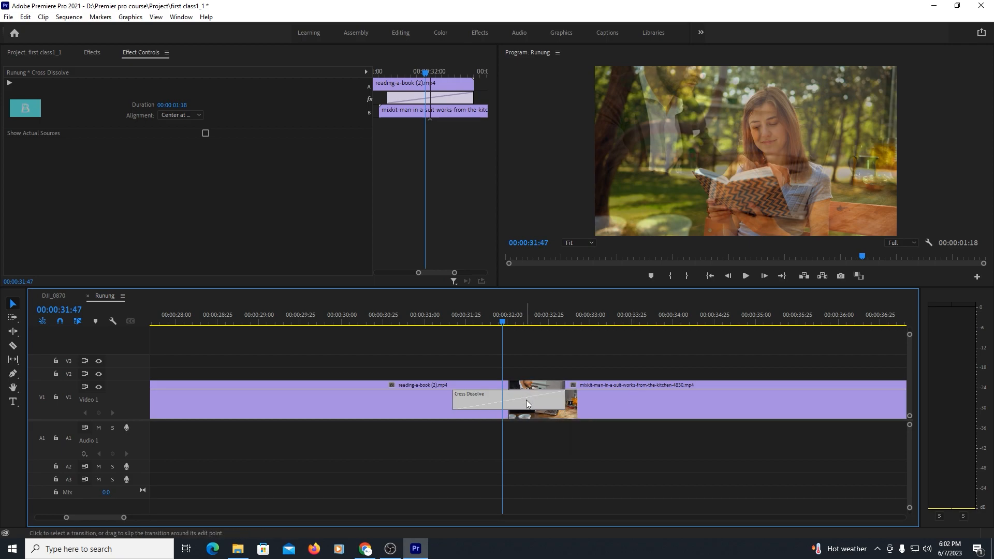
{"action": "key", "text": "Delete"}
{"action": "key", "text": "c"}
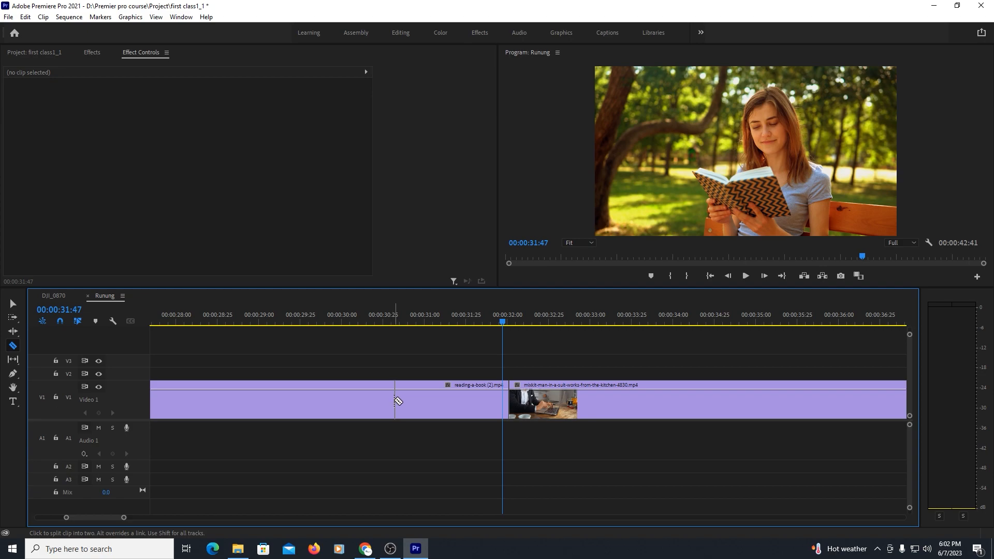
{"action": "left_click", "coordinate": [395, 402]}
{"action": "left_click", "coordinate": [636, 402]}
{"action": "key", "text": "v"}
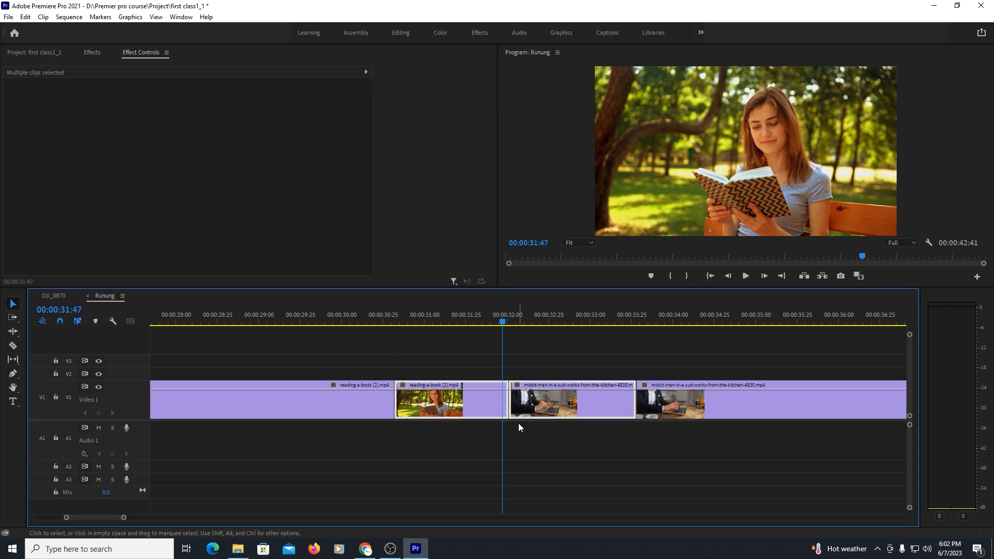
- Delete the two short pieces around the old cut and ripple delete the gap they leave
{"action": "key", "text": "Delete"}
{"action": "right_click", "coordinate": [483, 403]}
{"action": "left_click", "coordinate": [505, 408]}
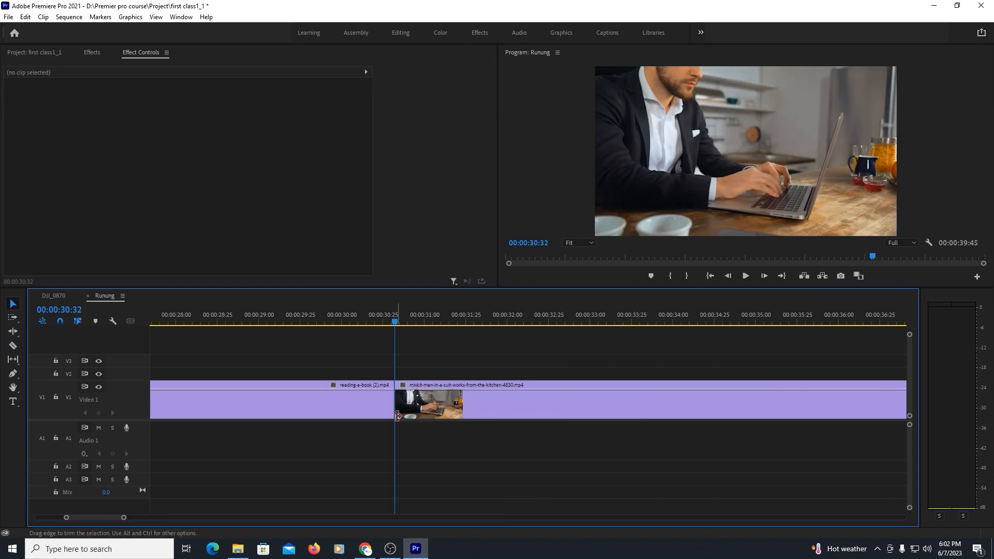
- Apply the default transition at the new cut and lengthen it to a duration of 00:00:04:06
{"action": "right_click", "coordinate": [396, 416]}
{"action": "left_click", "coordinate": [448, 484]}
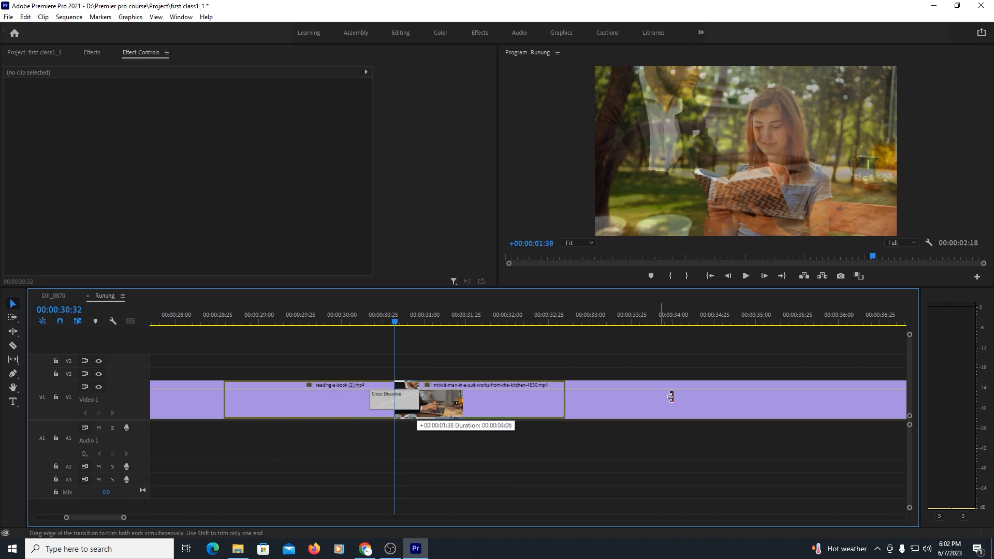
{"action": "left_click_drag", "start_coordinate": [671, 397], "coordinate": [677, 397]}
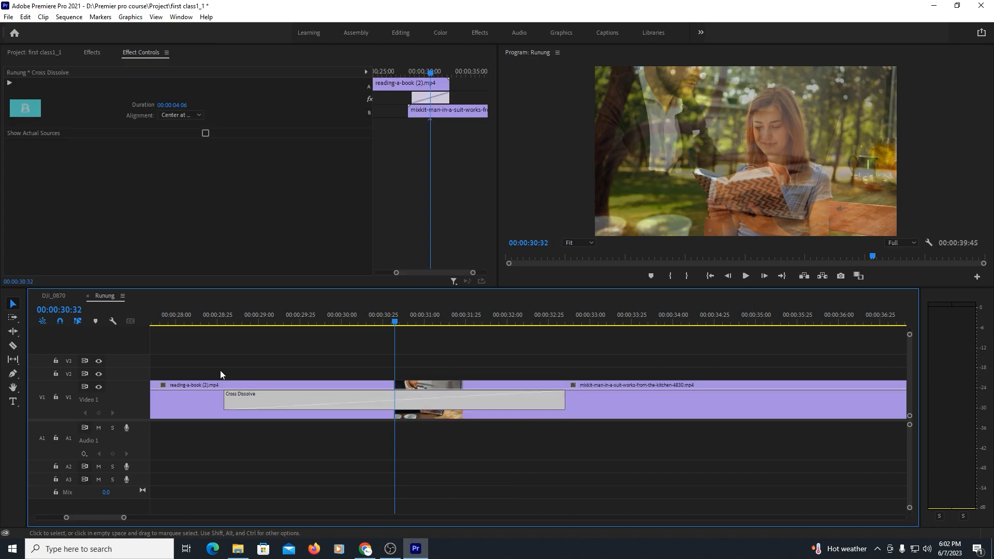
- Play back the lengthened Cross Dissolve from before its start and delete the transition
{"action": "left_click", "coordinate": [197, 319]}
{"action": "key", "text": "space"}
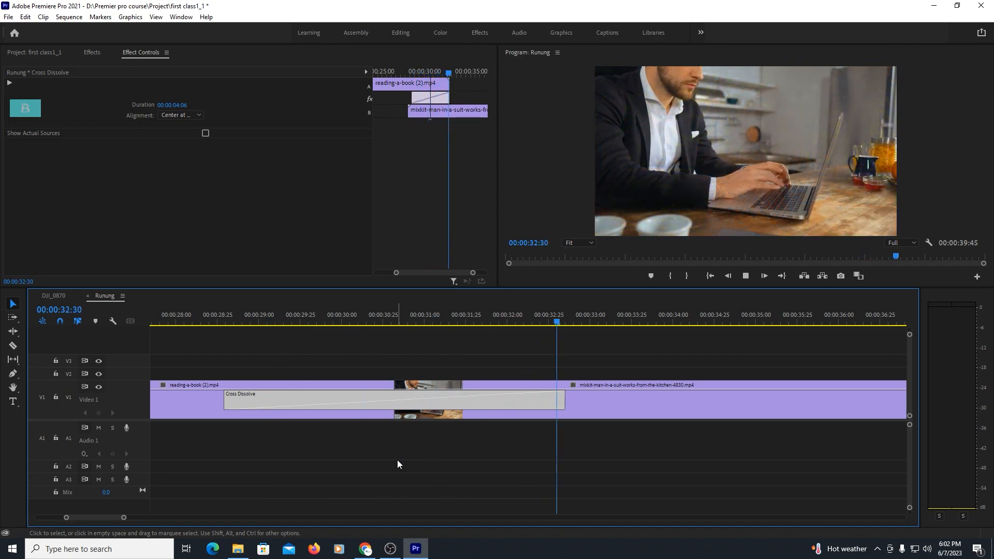
{"action": "key", "text": "space"}
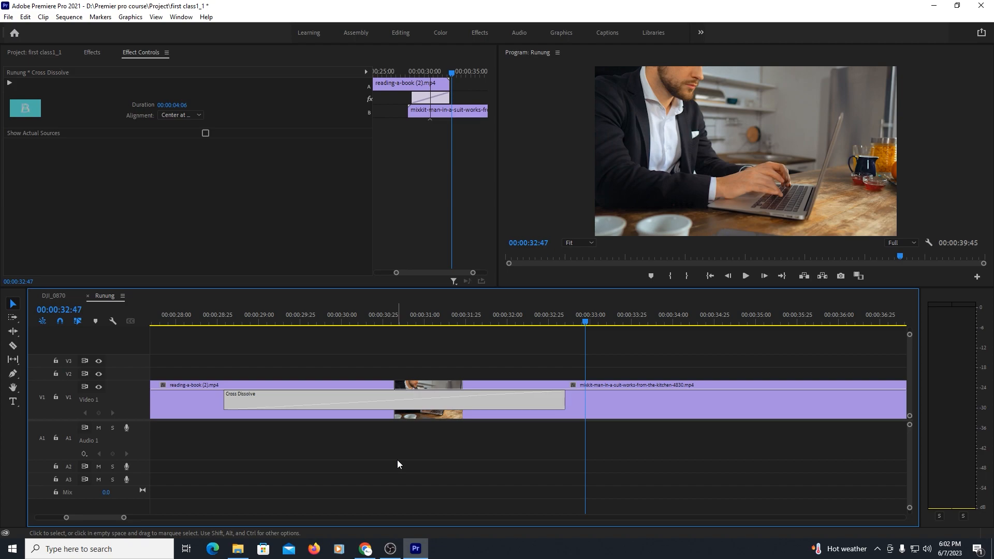
{"action": "key", "text": "minus"}
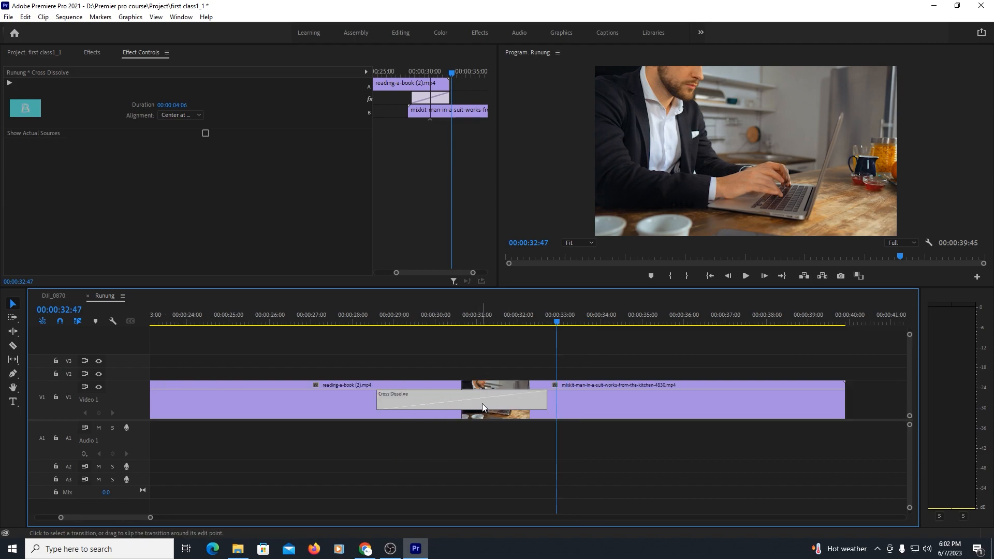
{"action": "key", "text": "Delete"}
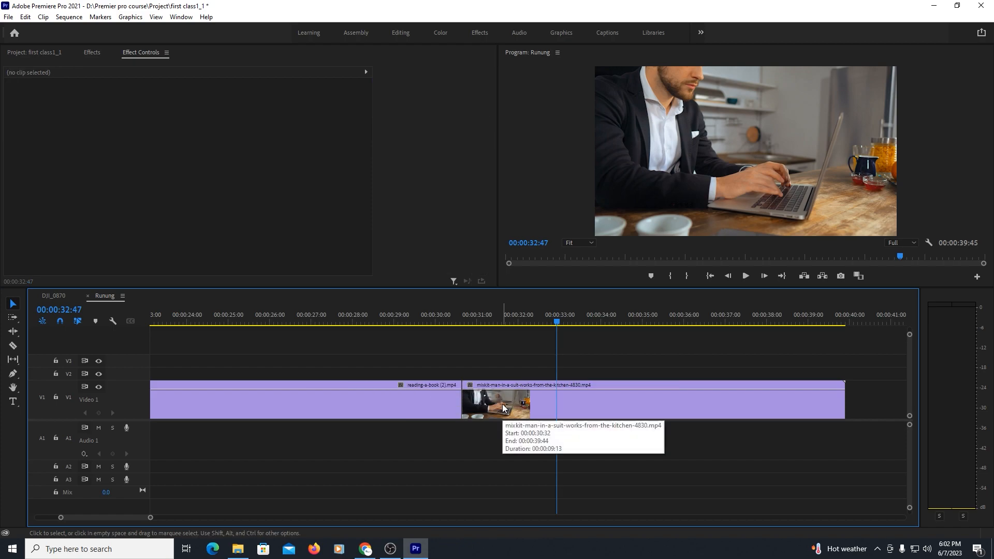
- Show the Effects list and scrub the playhead to the cut between the two clips at 00:00:30:31
{"action": "left_click", "coordinate": [458, 314]}
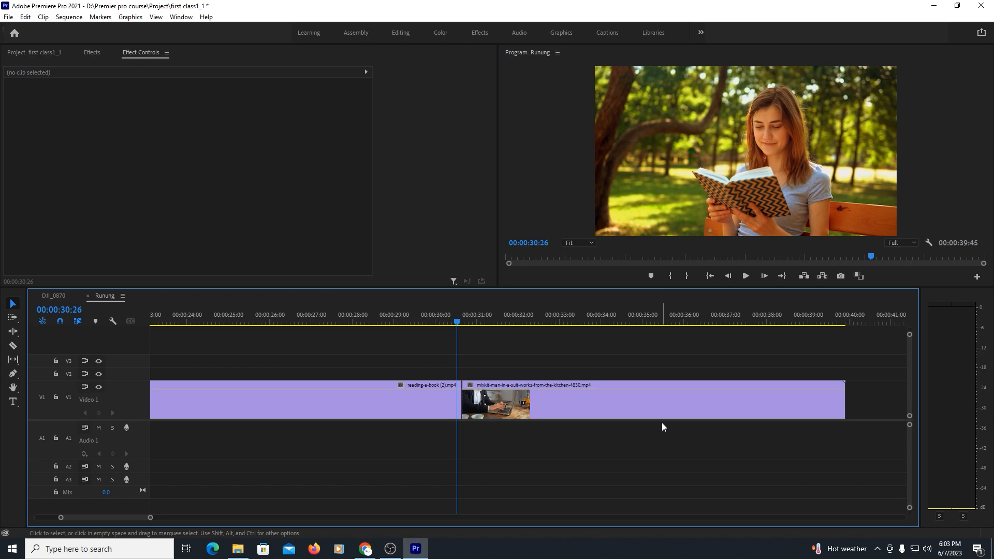
{"action": "left_click", "coordinate": [96, 55]}
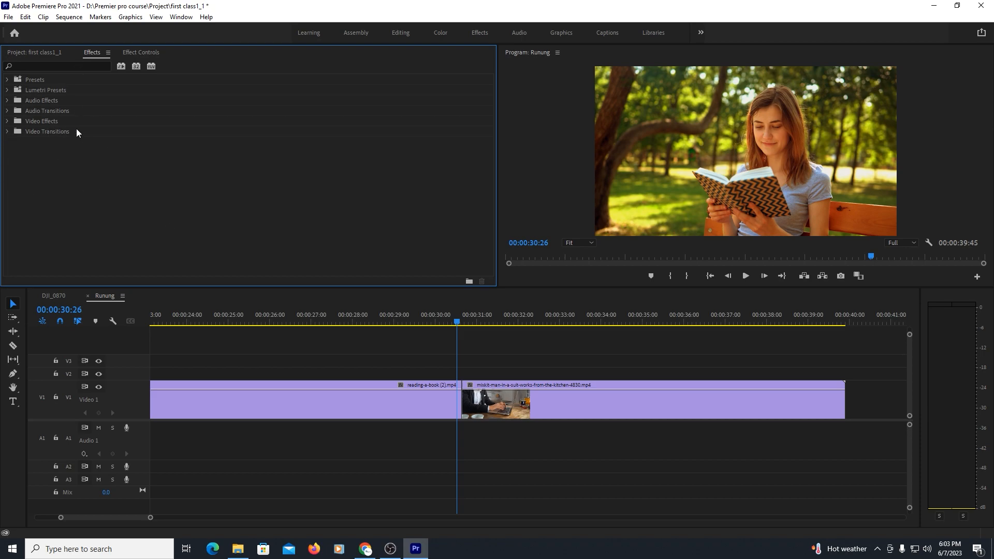
{"action": "left_click", "coordinate": [338, 408]}
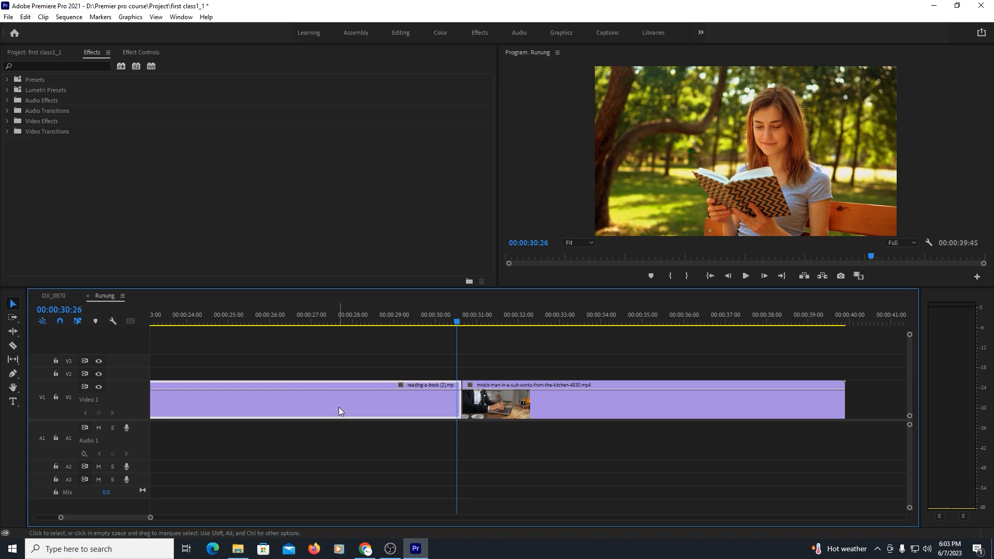
{"action": "left_click", "coordinate": [295, 322]}
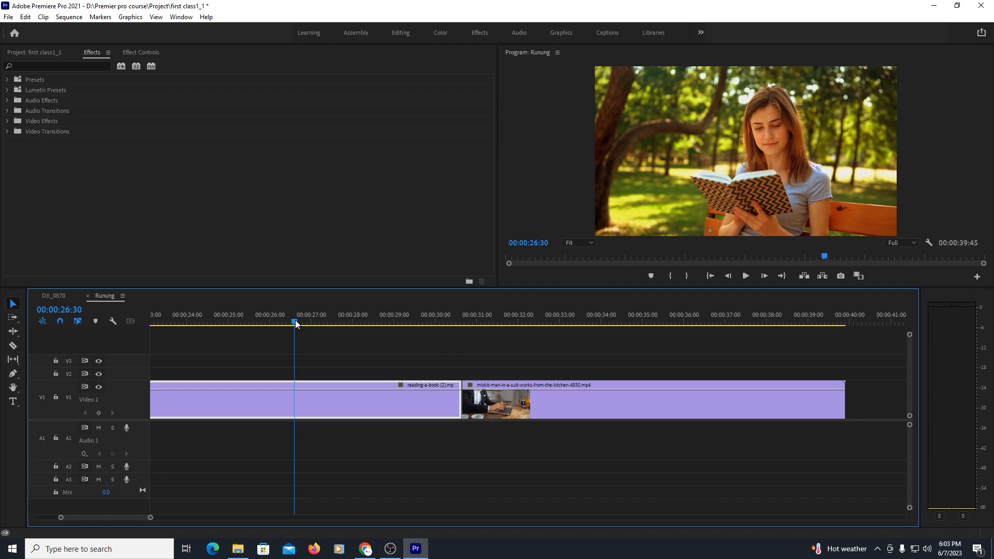
{"action": "left_click_drag", "start_coordinate": [435, 321], "coordinate": [464, 384]}
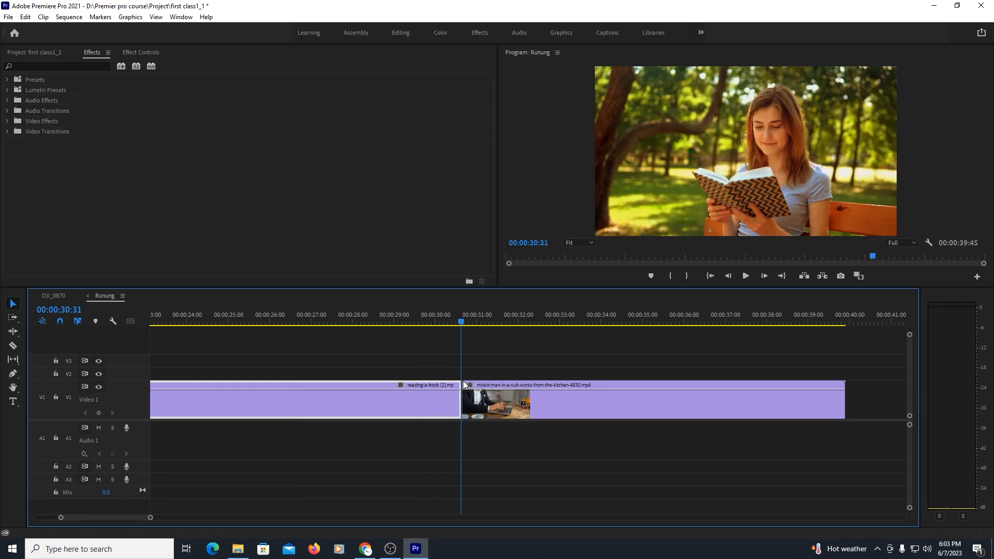
- Find Dip to Black among the Dissolve video transitions and set it as the default transition
{"action": "left_click", "coordinate": [7, 132]}
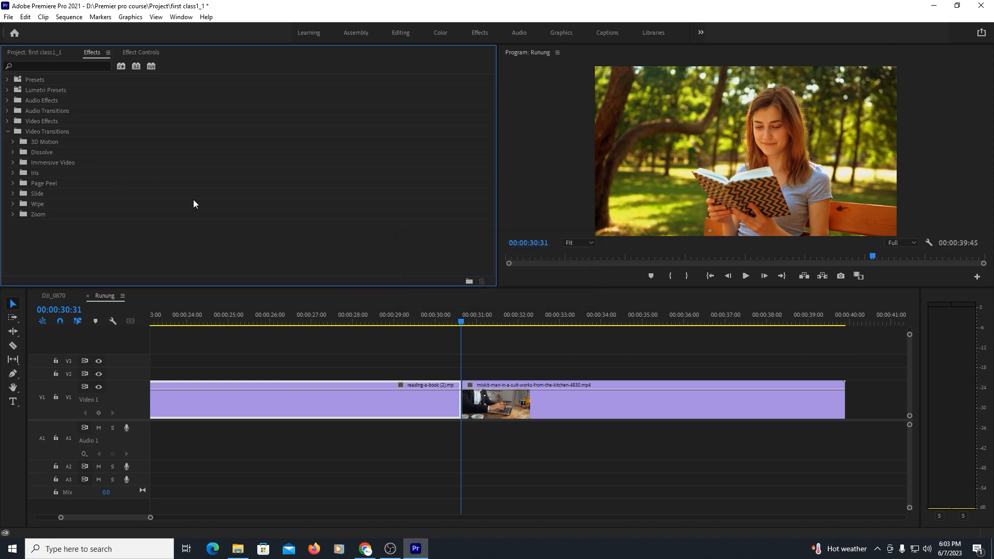
{"action": "right_click", "coordinate": [460, 407]}
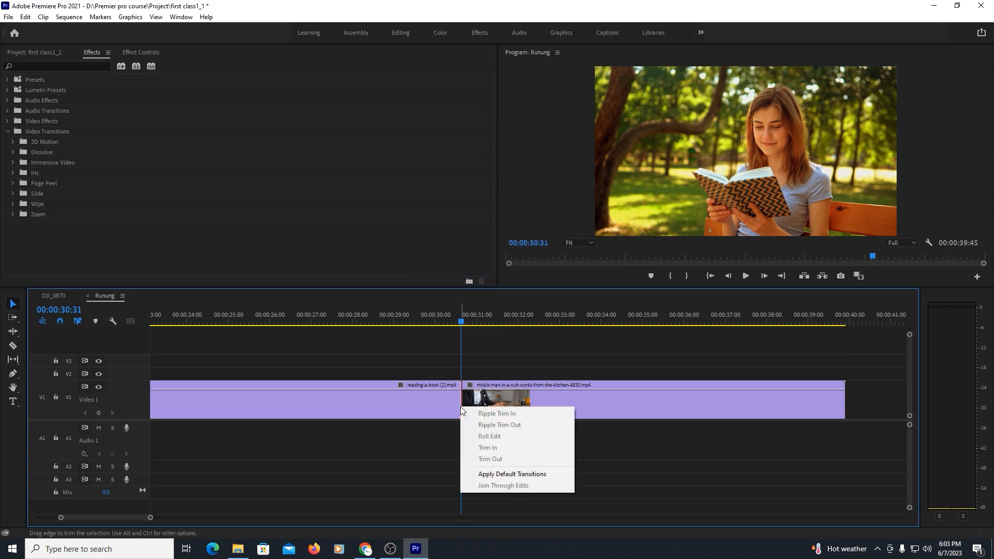
{"action": "left_click", "coordinate": [26, 204]}
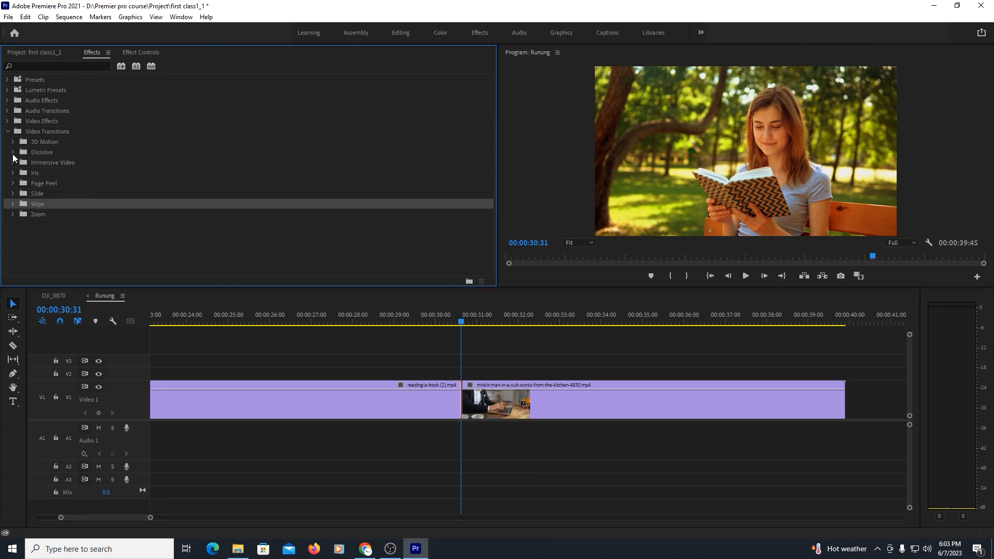
{"action": "left_click", "coordinate": [13, 153]}
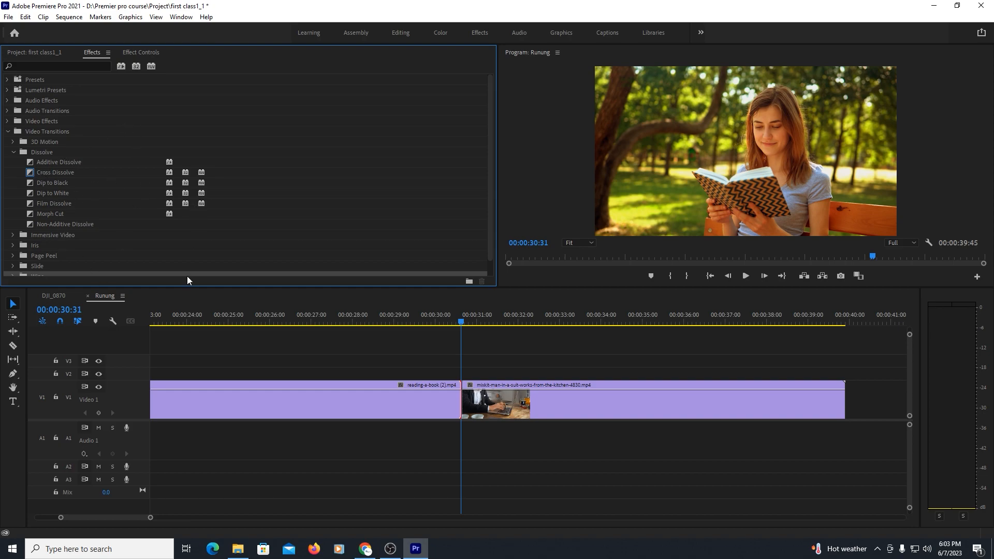
{"action": "right_click", "coordinate": [53, 185]}
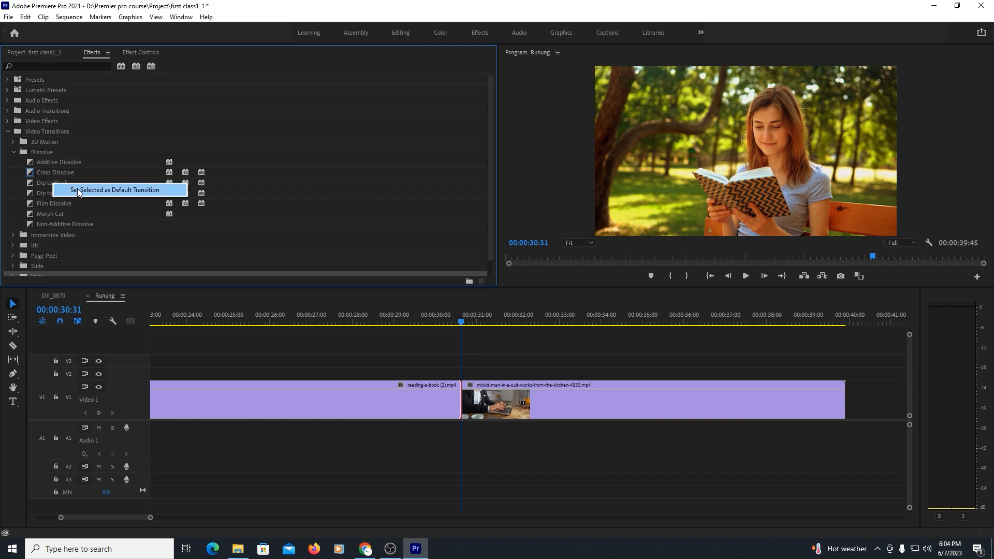
{"action": "left_click", "coordinate": [77, 190]}
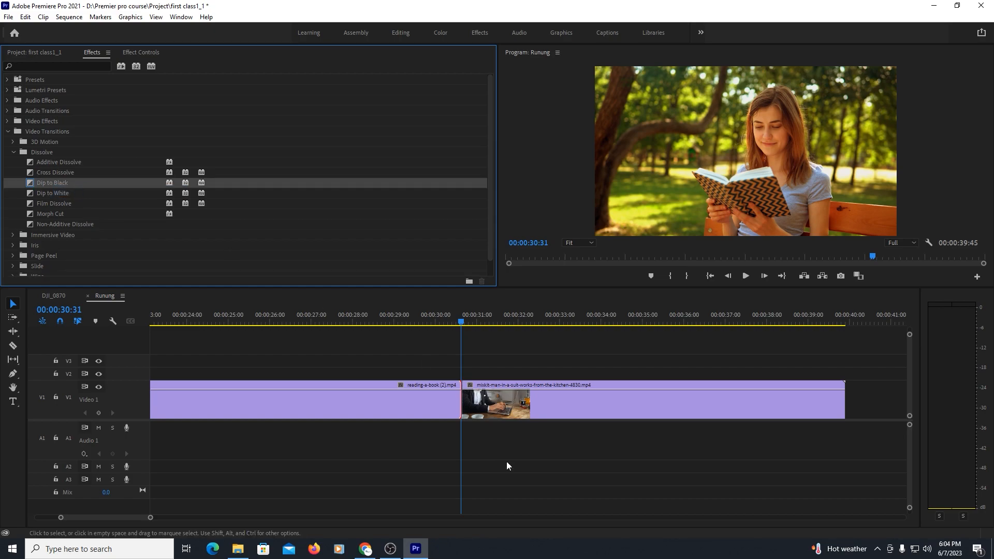
- Apply the default Dip to Black transition at the cut between the two clips and play it back twice
{"action": "right_click", "coordinate": [464, 404]}
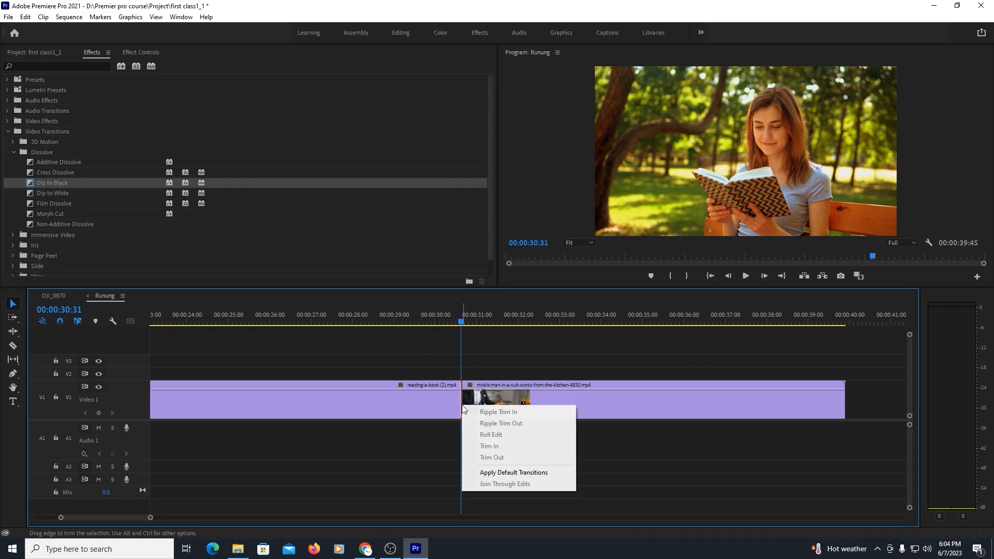
{"action": "left_click", "coordinate": [498, 472]}
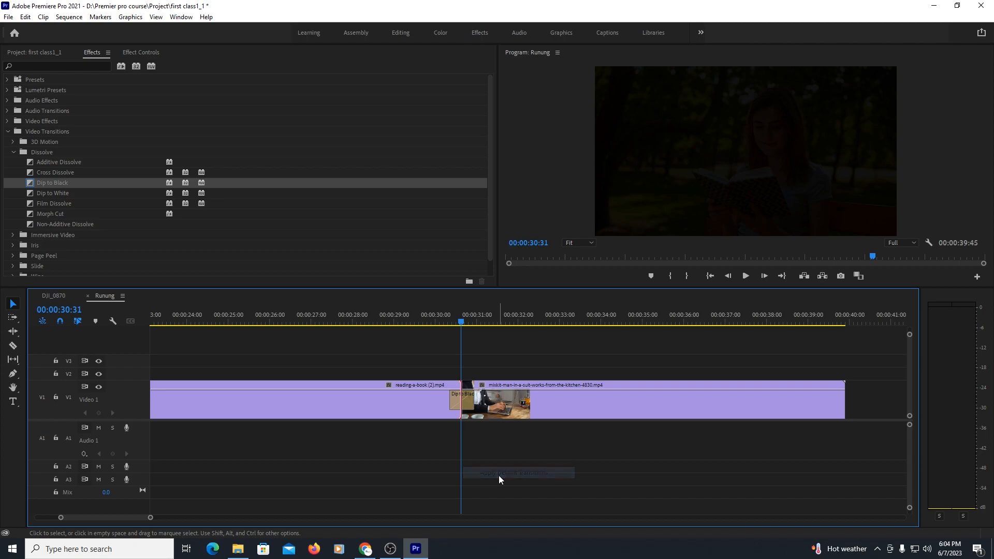
{"action": "left_click", "coordinate": [449, 324]}
{"action": "key", "text": "space"}
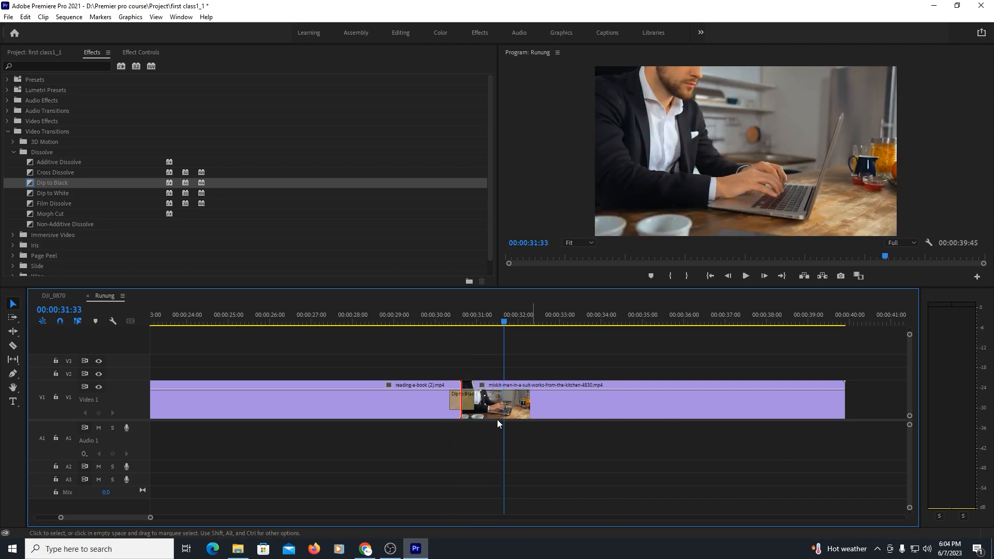
{"action": "left_click", "coordinate": [434, 318]}
{"action": "key", "text": "space"}
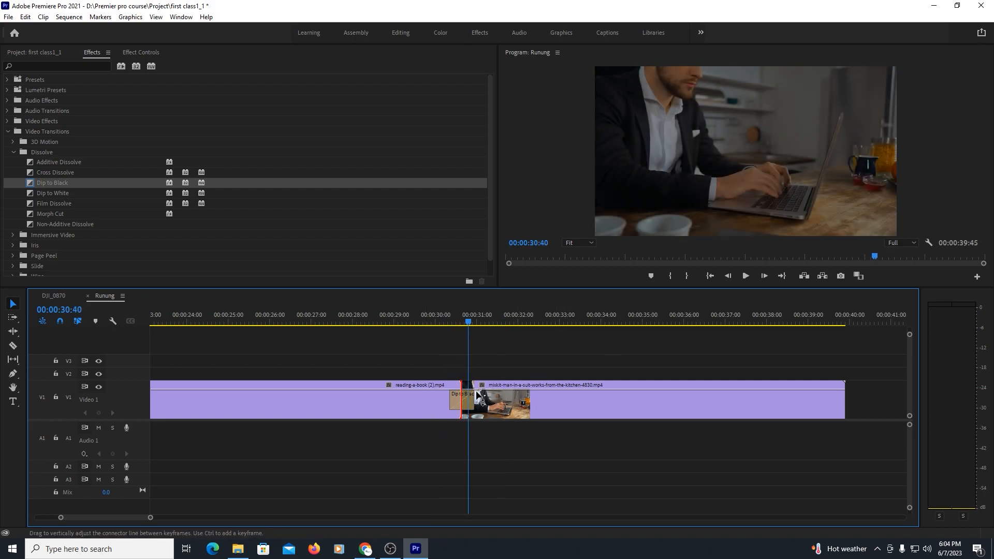
- Lengthen the Dip to Black to span about 00:00:29:39 to 00:00:31:24 and place the playhead before it at 00:00:29:11
{"action": "left_click", "coordinate": [440, 311]}
{"action": "key", "text": "="}
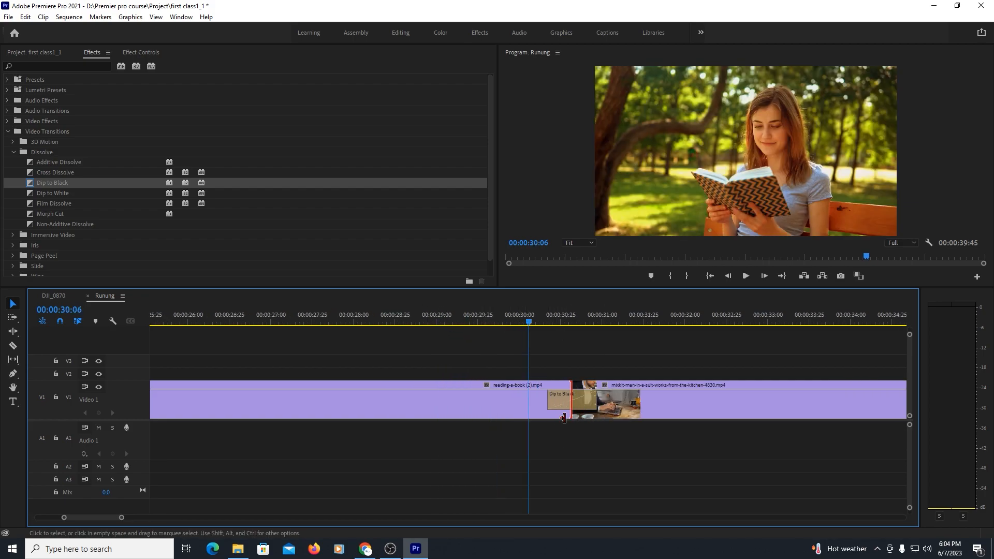
{"action": "left_click_drag", "start_coordinate": [597, 404], "coordinate": [643, 405]}
{"action": "left_click", "coordinate": [455, 321]}
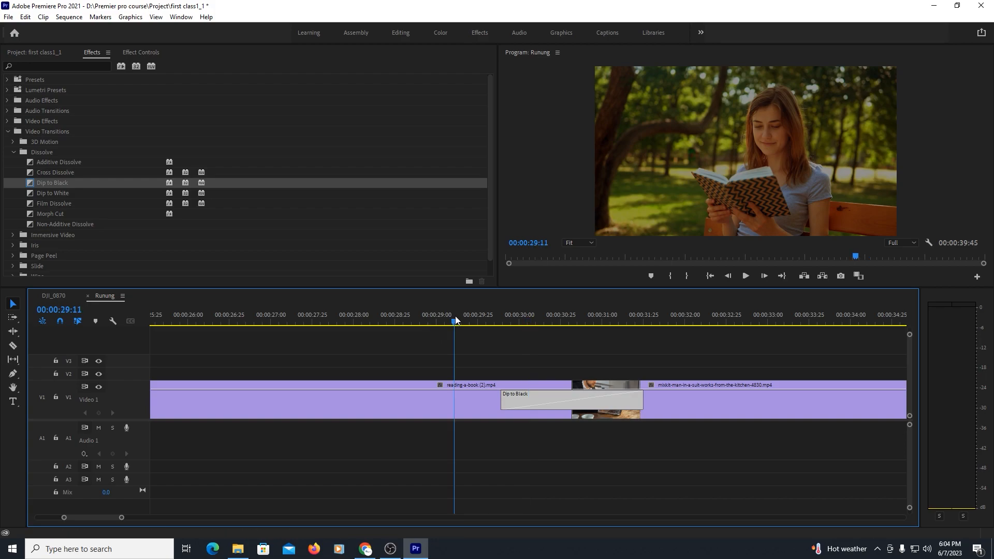
- Play back the lengthened Dip to Black four times, starting each time from before the cut between the two clips
{"action": "key", "text": "space"}
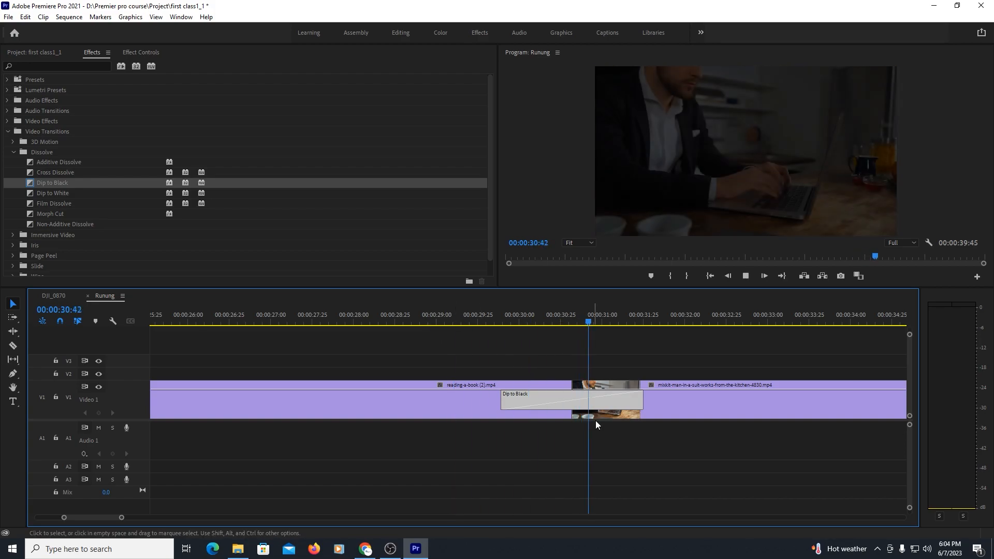
{"action": "key", "text": "space"}
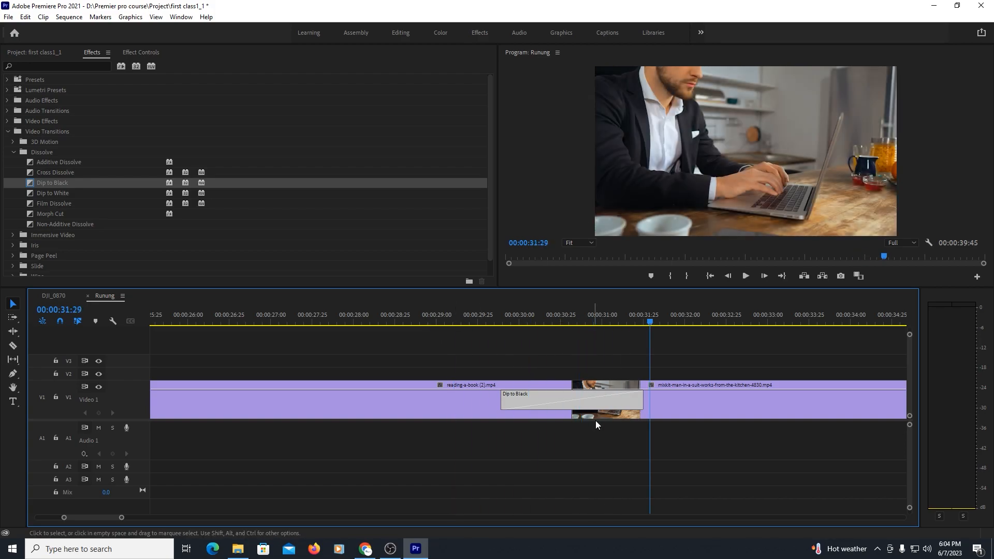
{"action": "left_click", "coordinate": [466, 321]}
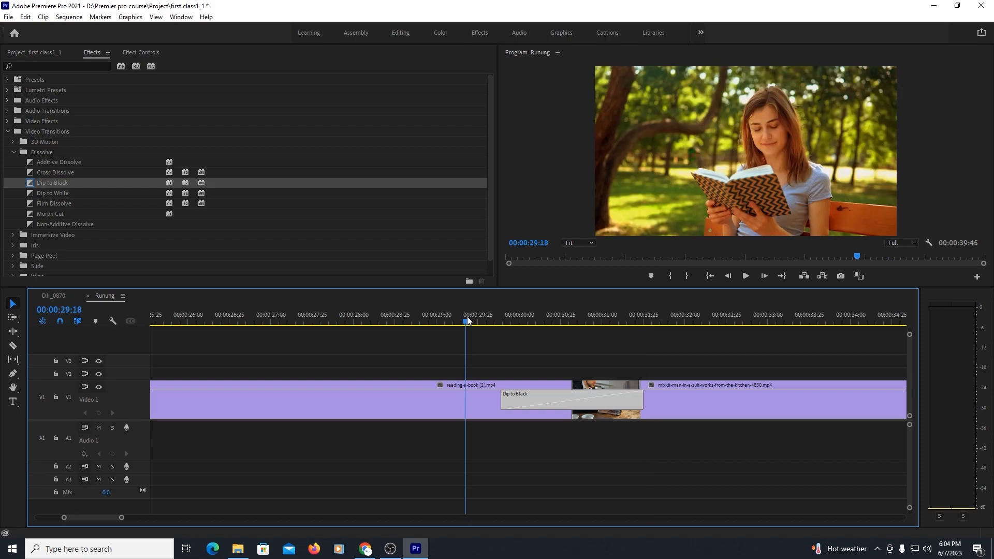
{"action": "key", "text": "space"}
{"action": "key", "text": "space"}
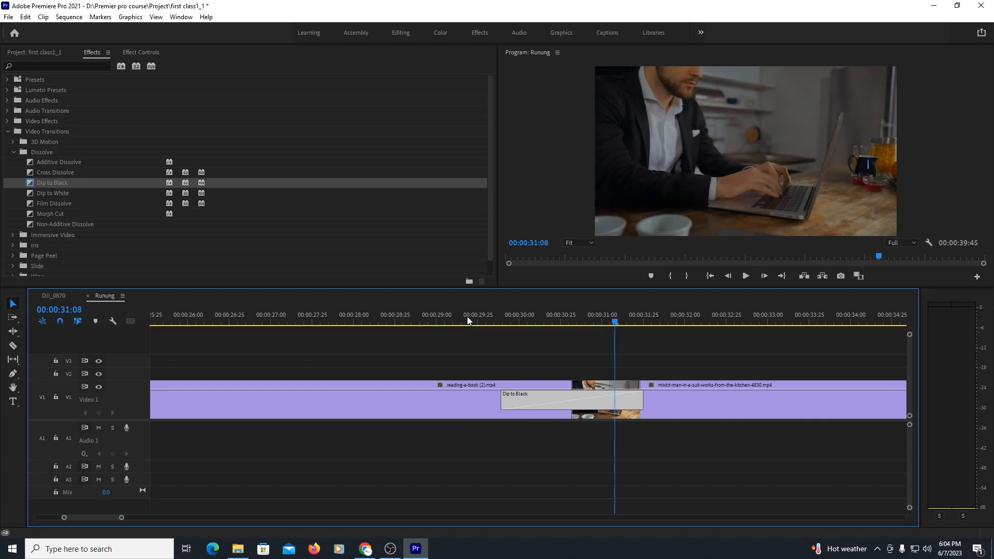
{"action": "left_click", "coordinate": [447, 312]}
{"action": "key", "text": "space"}
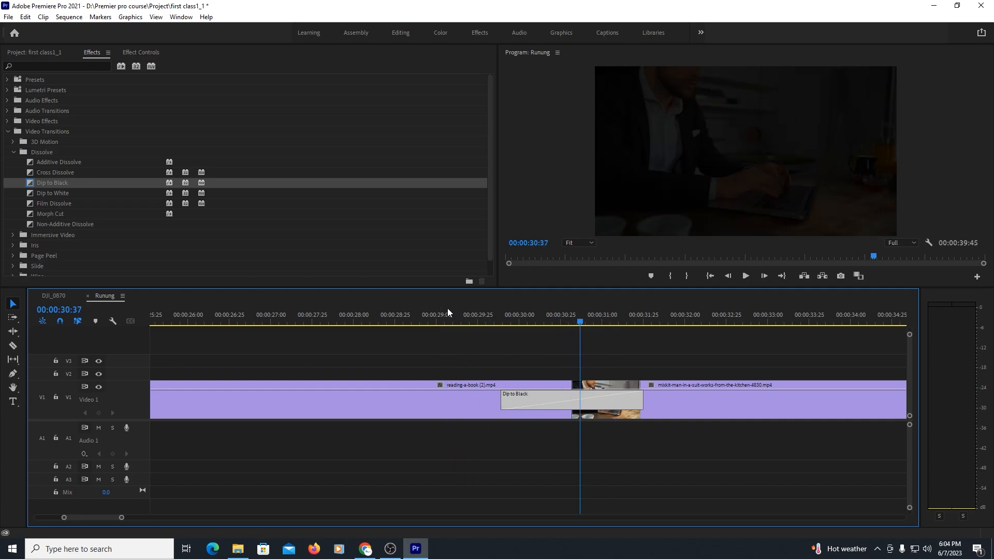
{"action": "key", "text": "space"}
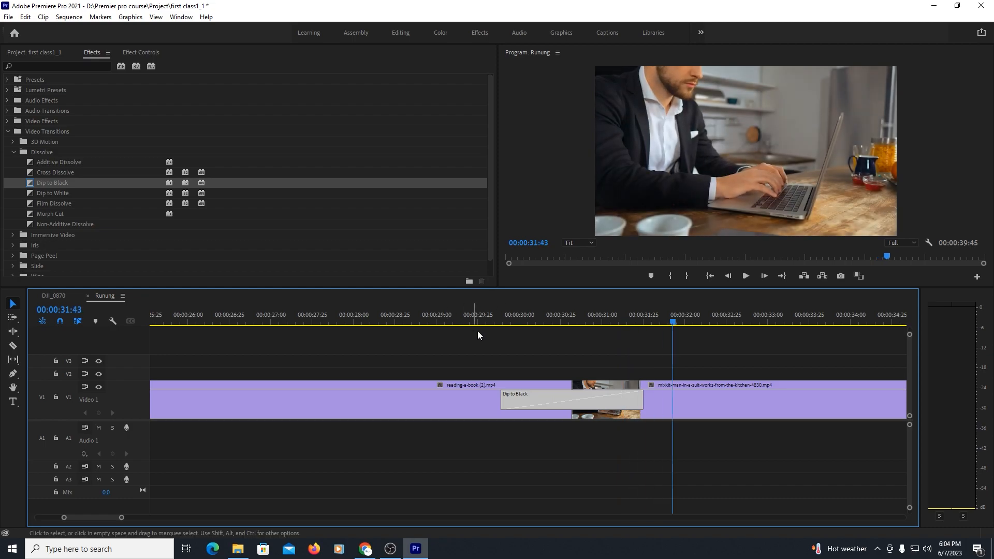
{"action": "left_click", "coordinate": [489, 323]}
{"action": "key", "text": "space"}
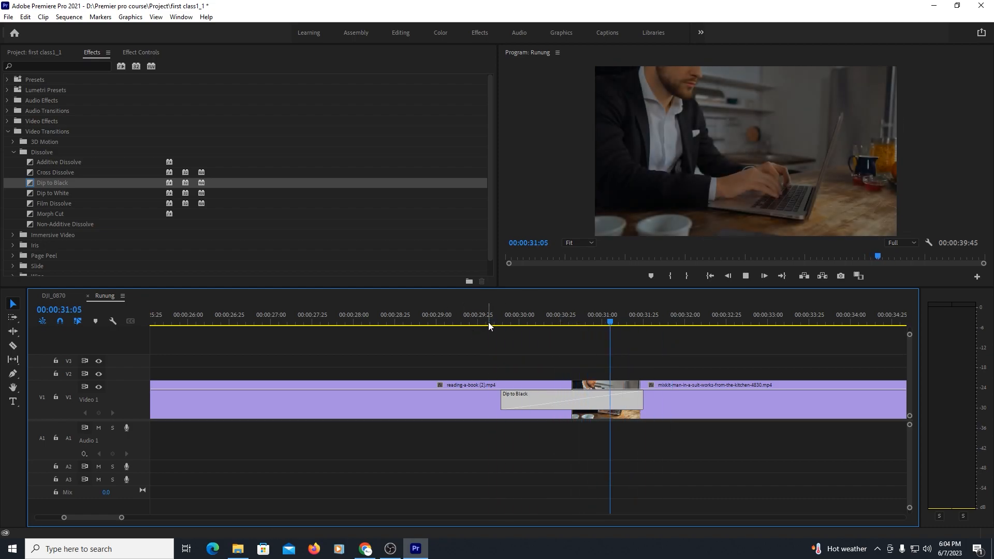
{"action": "key", "text": "space"}
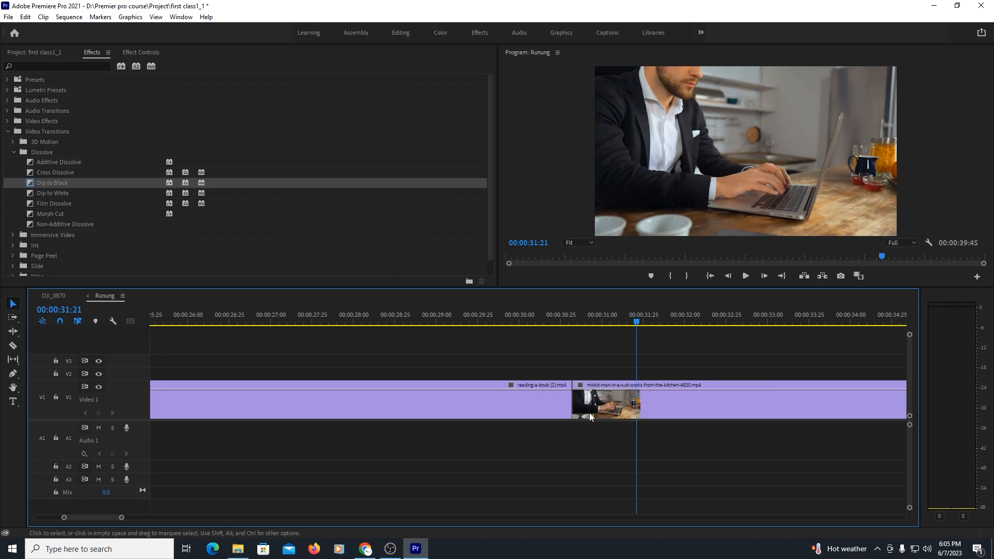
- Move the kitchen clip to start at about 00:00:31:16 and apply the default Dip to Black at both clip edges facing the gap
{"action": "left_click_drag", "start_coordinate": [602, 407], "coordinate": [655, 403]}
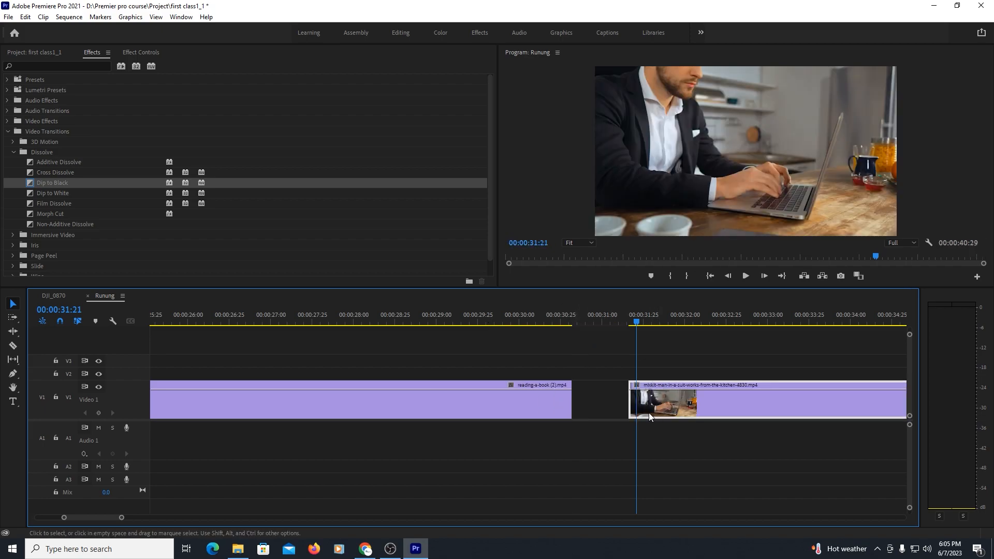
{"action": "right_click", "coordinate": [625, 405]}
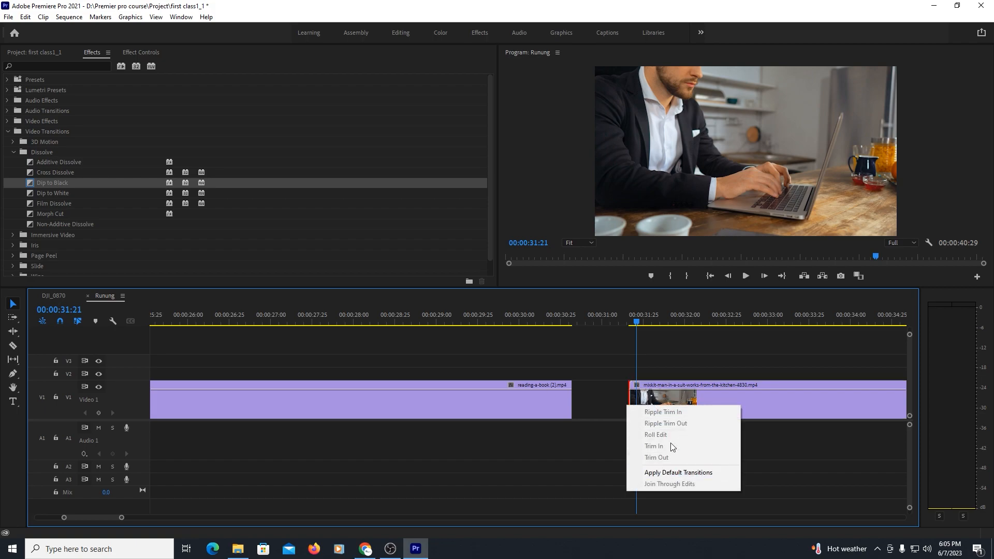
{"action": "left_click", "coordinate": [668, 472]}
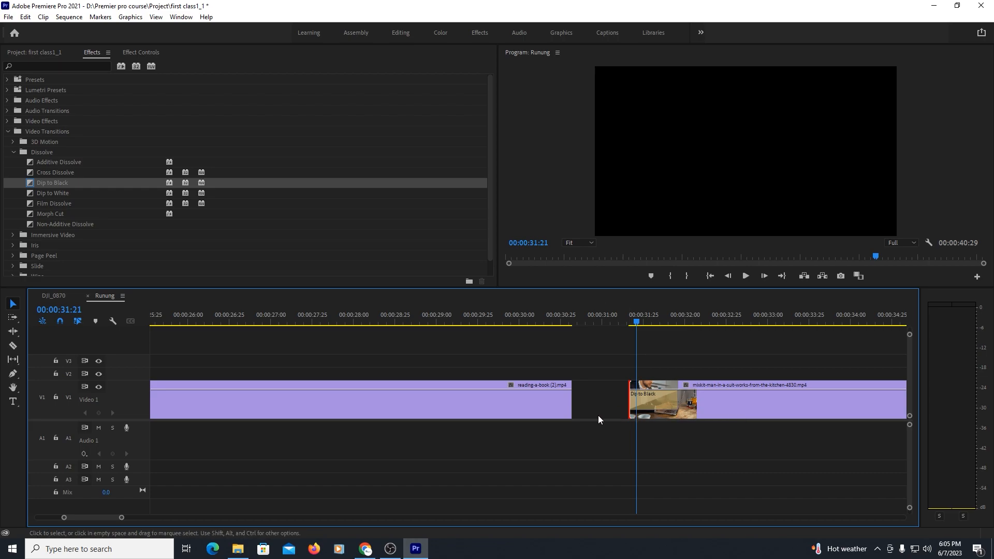
{"action": "right_click", "coordinate": [574, 414]}
{"action": "left_click", "coordinate": [622, 483]}
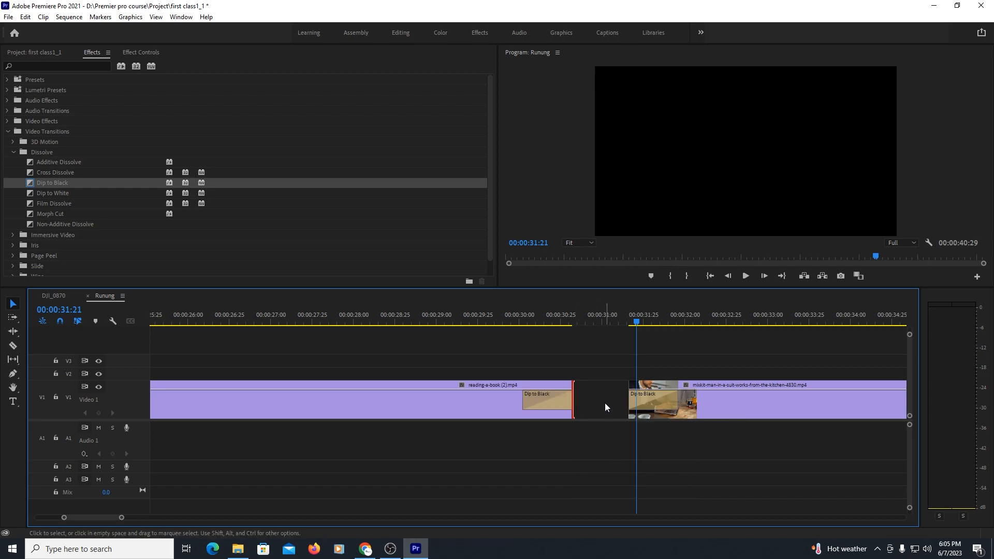
- Ripple delete the gap between the two clips and play back across the two adjoining Dip to Black transitions
{"action": "right_click", "coordinate": [605, 402]}
{"action": "left_click", "coordinate": [626, 413]}
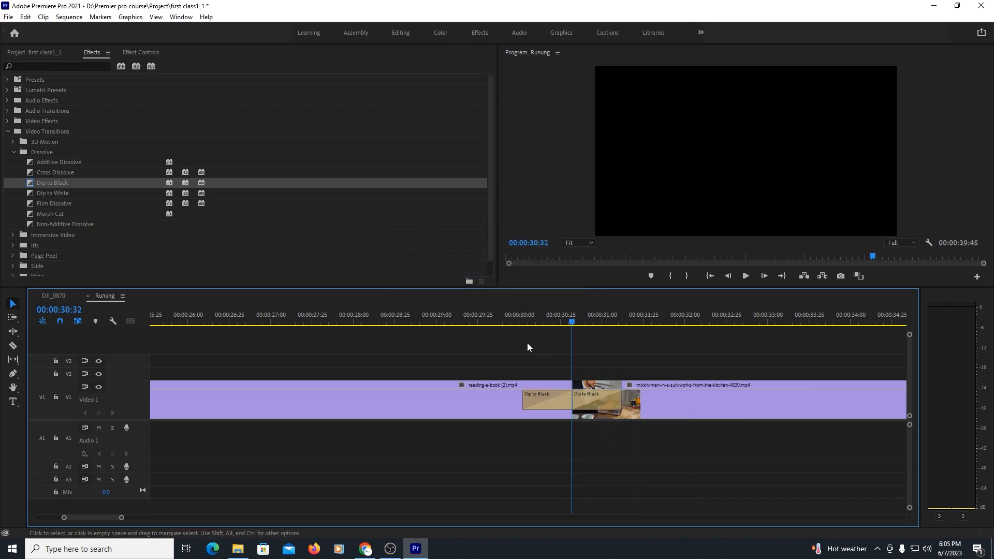
{"action": "left_click", "coordinate": [480, 313]}
{"action": "key", "text": "space"}
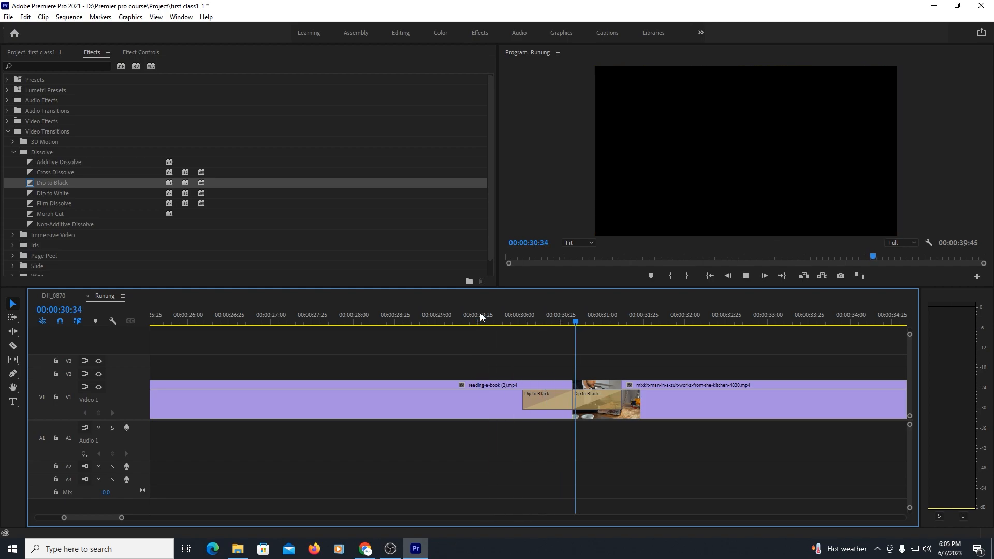
{"action": "key", "text": "space"}
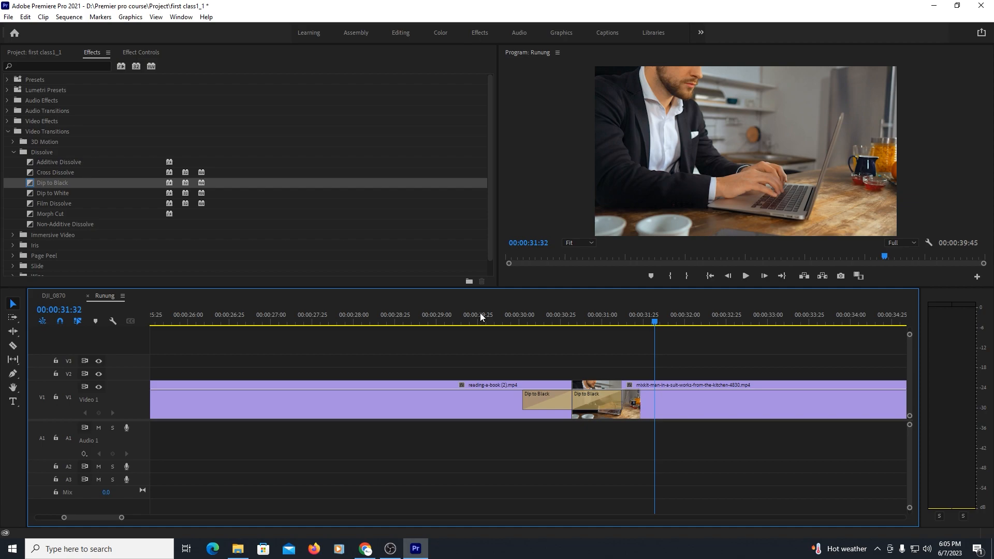
- Delete both Dip to Black transitions at the cut and set Cross Dissolve as the default transition
{"action": "left_click", "coordinate": [545, 409]}
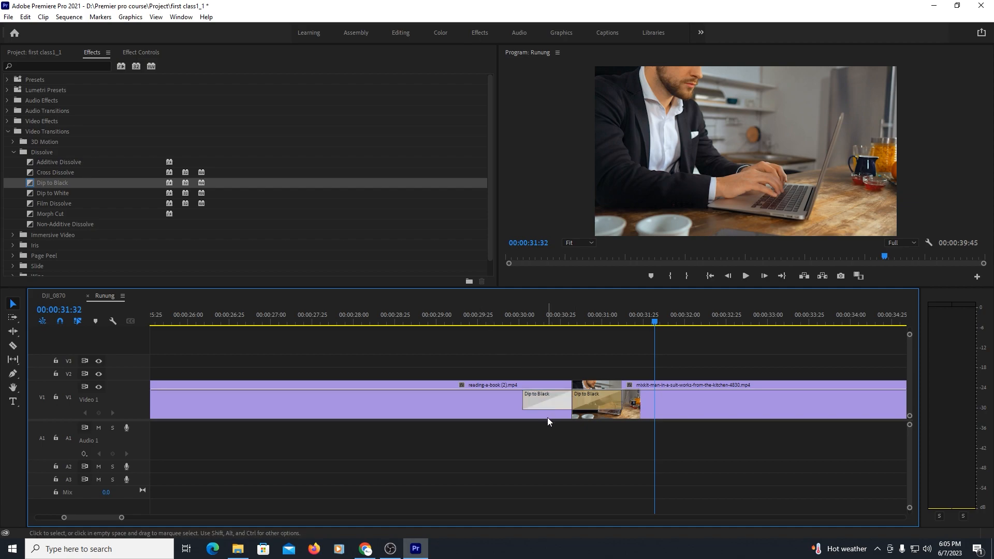
{"action": "key", "text": "Delete"}
{"action": "left_click", "coordinate": [575, 321]}
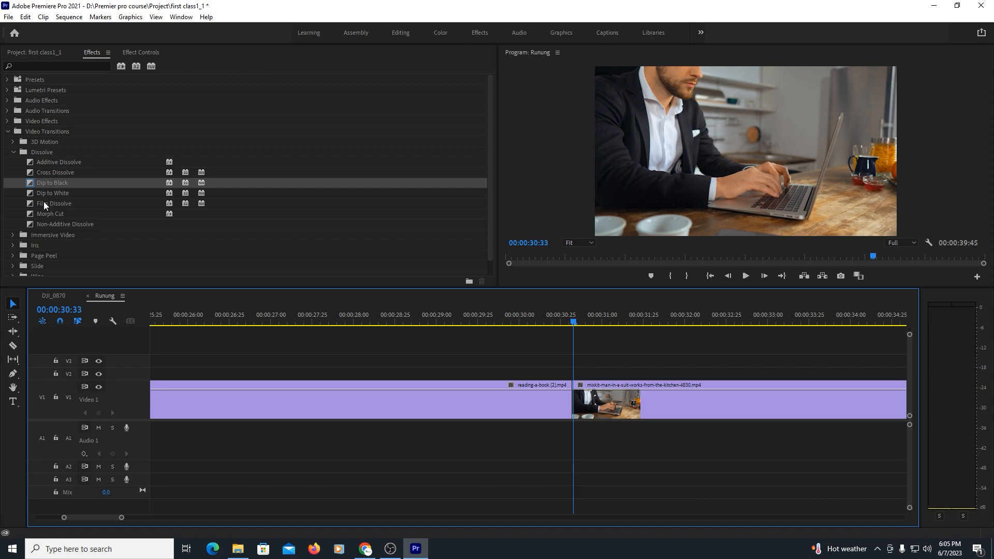
{"action": "right_click", "coordinate": [54, 173]}
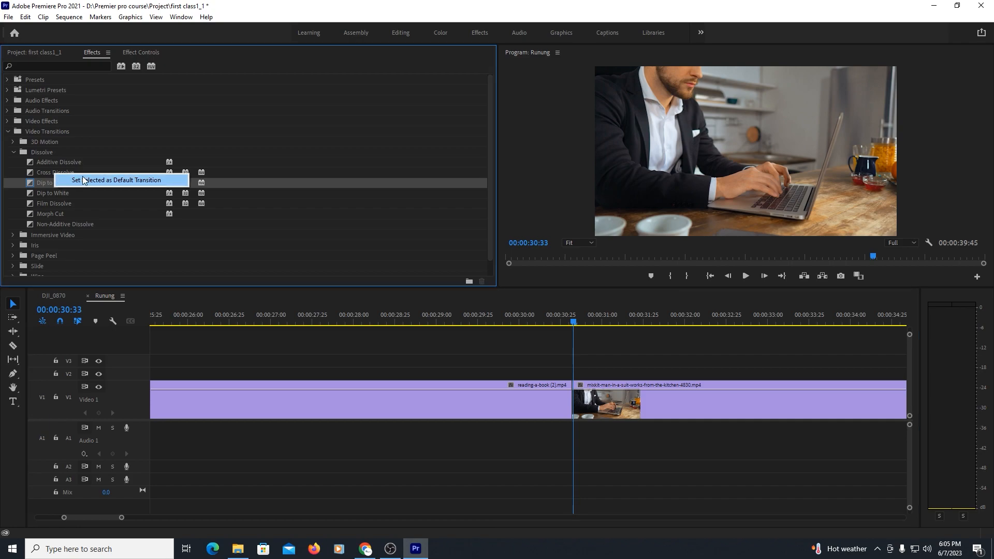
{"action": "left_click", "coordinate": [82, 179]}
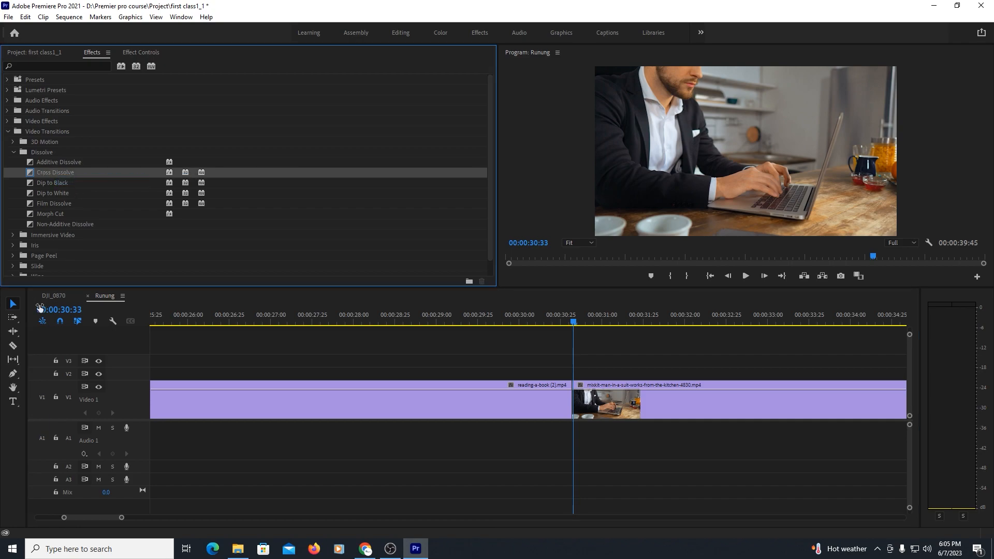
- Apply Band Slide from the Slide video transitions at the cut between the two clips and play it back
{"action": "scroll", "coordinate": [106, 197], "scroll_direction": "down", "scroll_amount": 1}
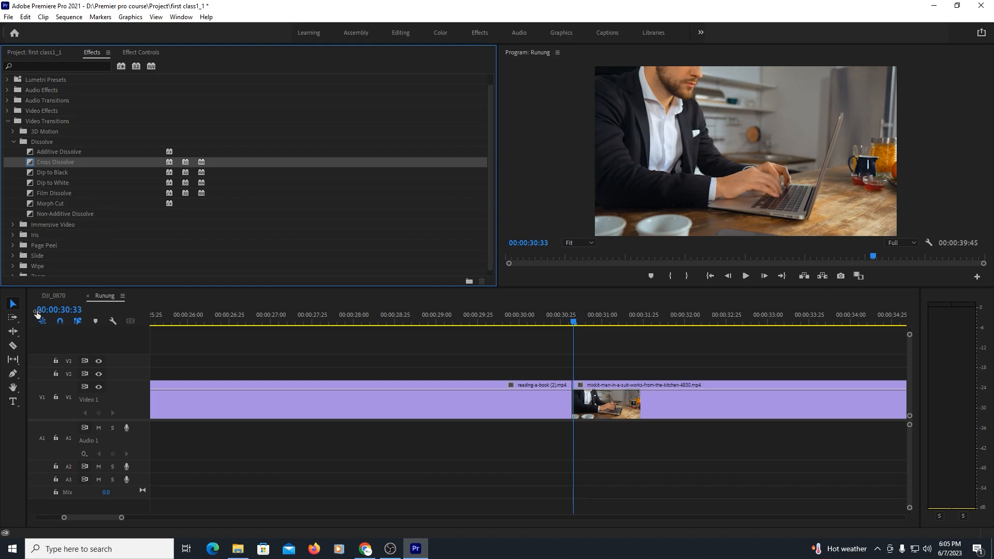
{"action": "left_click", "coordinate": [13, 255]}
{"action": "scroll", "coordinate": [235, 184], "scroll_direction": "down", "scroll_amount": 4}
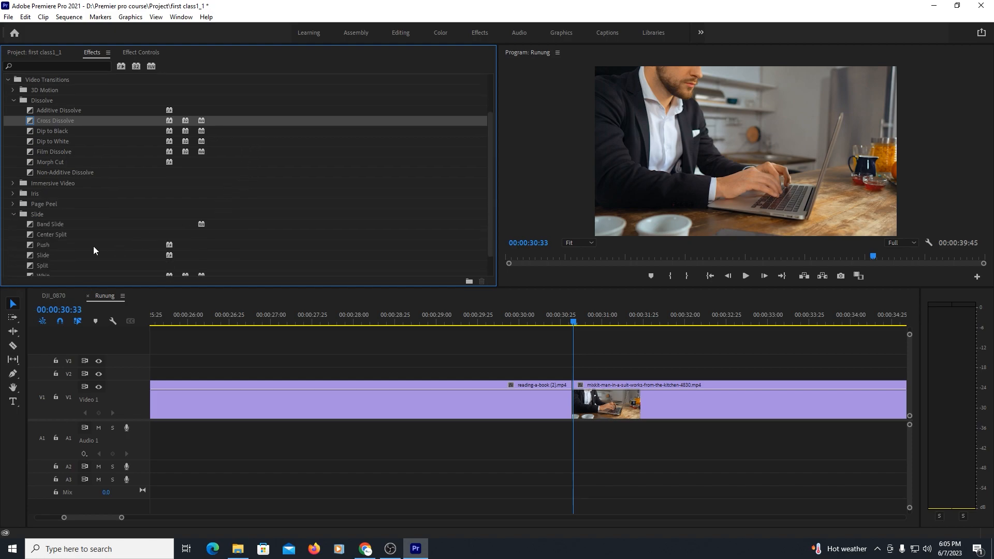
{"action": "left_click_drag", "start_coordinate": [52, 225], "coordinate": [539, 391]}
{"action": "left_click", "coordinate": [552, 311]}
{"action": "key", "text": "space"}
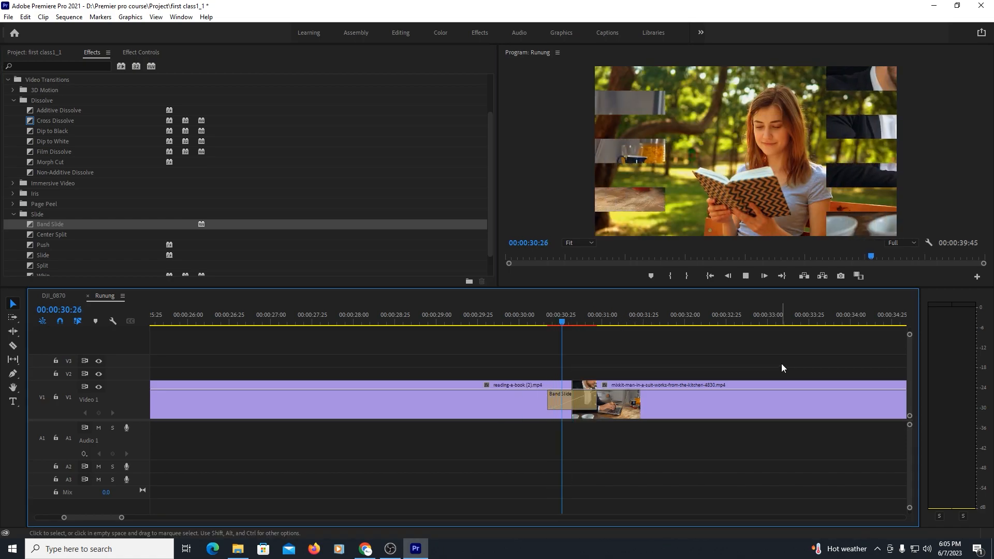
{"action": "key", "text": "space"}
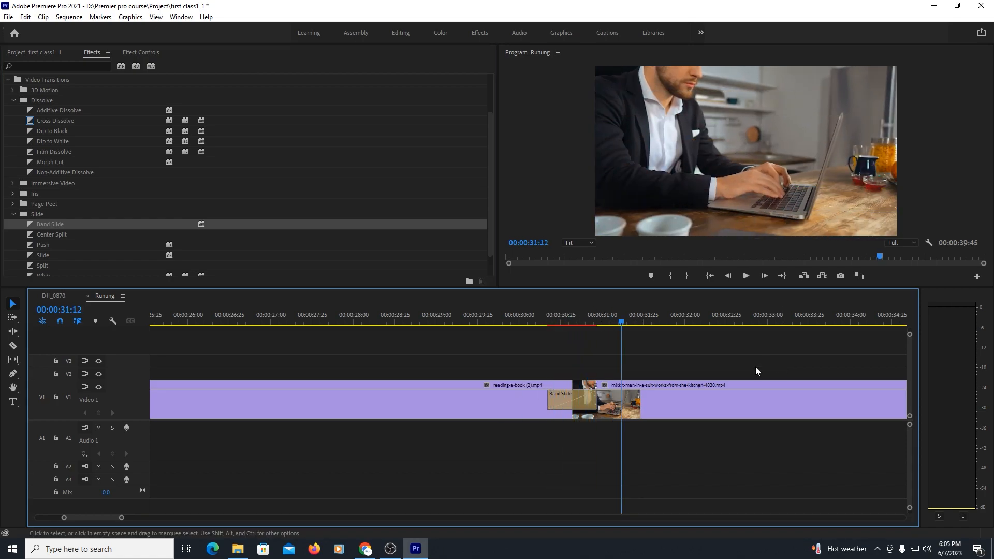
- Replace the Band Slide at the cut with the Center Split transition and play it back twice
{"action": "left_click_drag", "start_coordinate": [63, 236], "coordinate": [566, 402]}
{"action": "left_click", "coordinate": [542, 309]}
{"action": "key", "text": "space"}
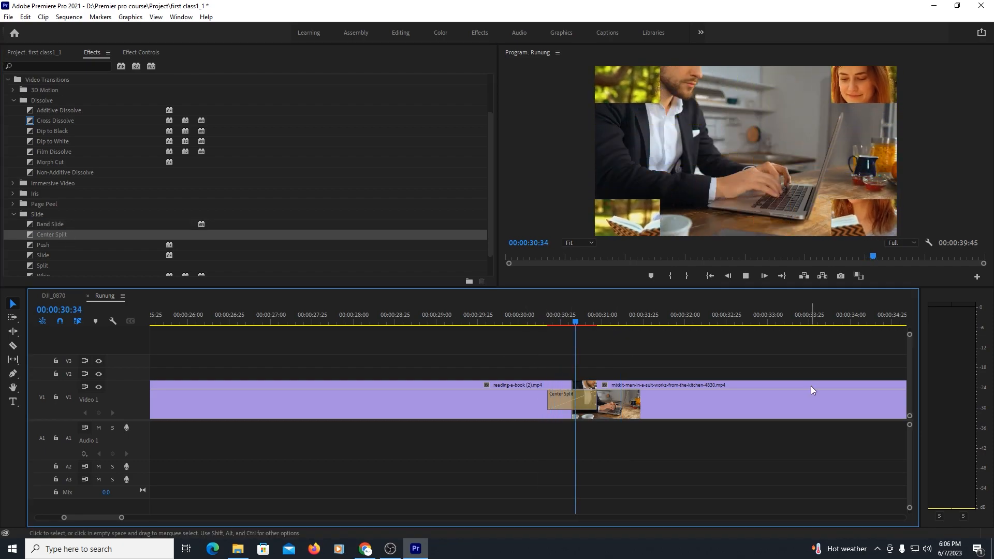
{"action": "key", "text": "space"}
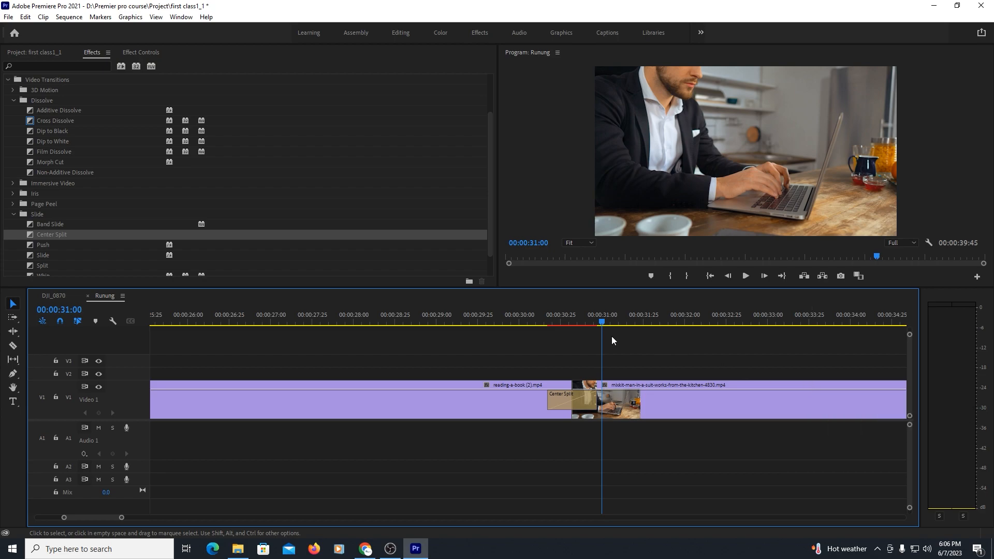
{"action": "left_click", "coordinate": [536, 307]}
{"action": "key", "text": "space"}
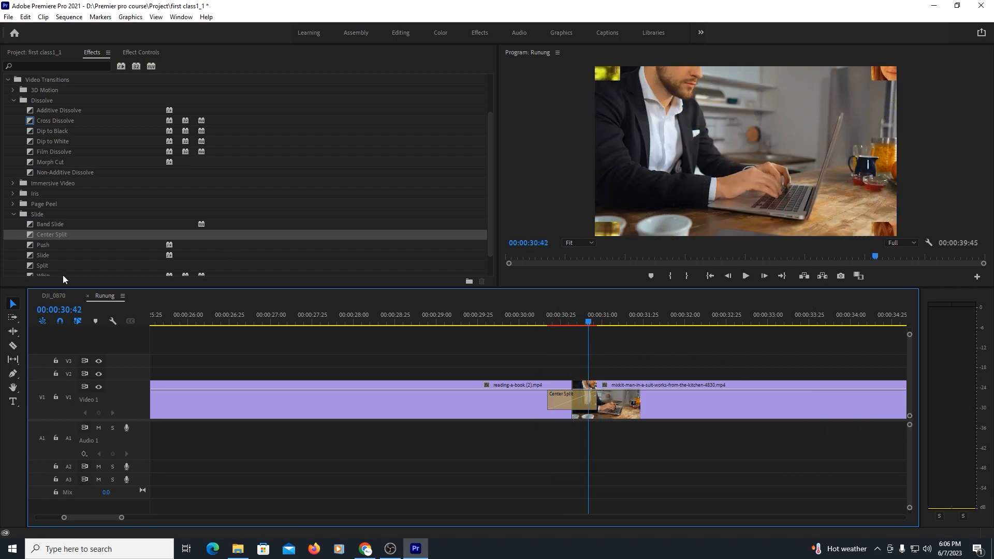
- Replace the Center Split at the cut with Cross Zoom from the Zoom video transitions, and preview it by playing and scrubbing
{"action": "scroll", "coordinate": [124, 250], "scroll_direction": "down", "scroll_amount": 1}
{"action": "scroll", "coordinate": [88, 267], "scroll_direction": "down", "scroll_amount": 1}
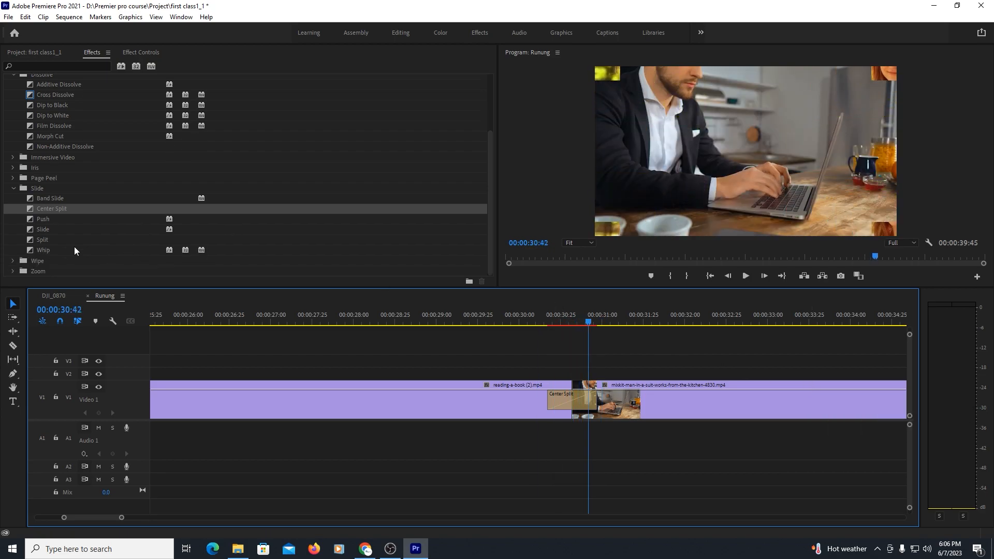
{"action": "left_click", "coordinate": [15, 271]}
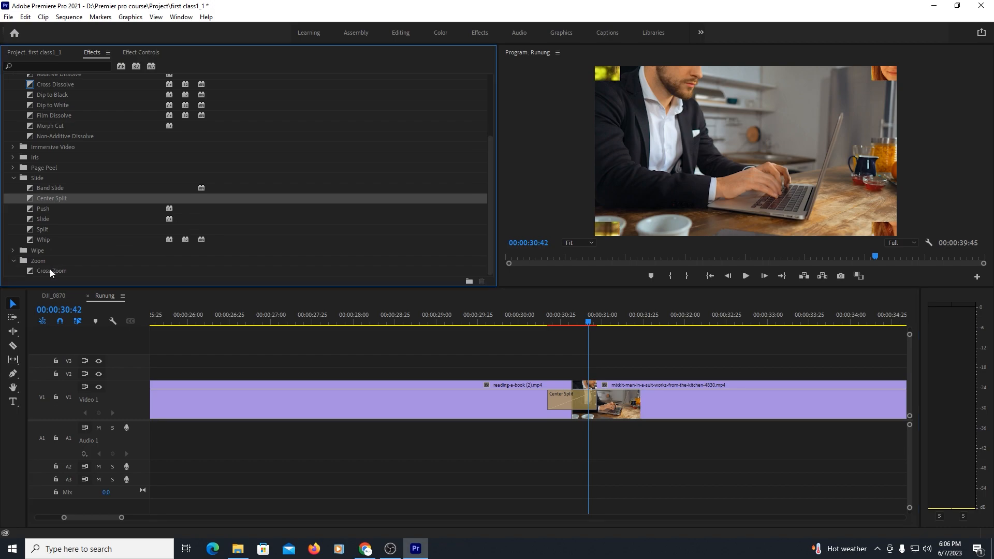
{"action": "left_click_drag", "start_coordinate": [50, 271], "coordinate": [565, 401]}
{"action": "left_click", "coordinate": [530, 320]}
{"action": "key", "text": "space"}
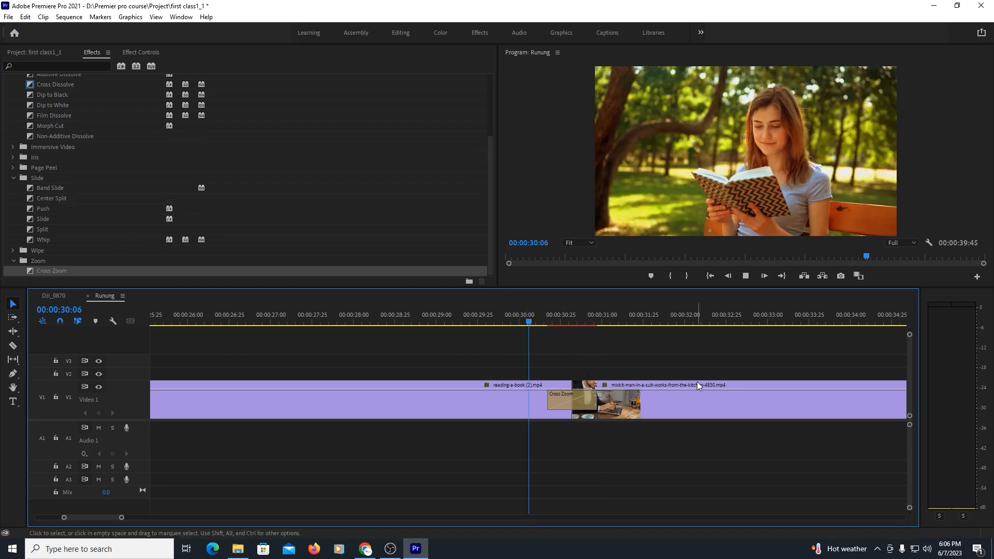
{"action": "key", "text": "space"}
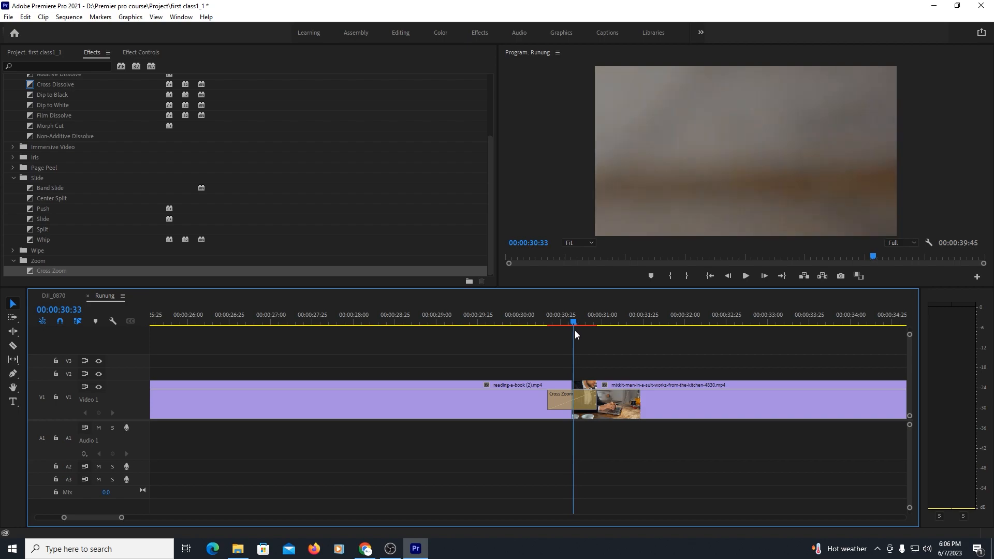
{"action": "left_click_drag", "start_coordinate": [576, 330], "coordinate": [616, 331]}
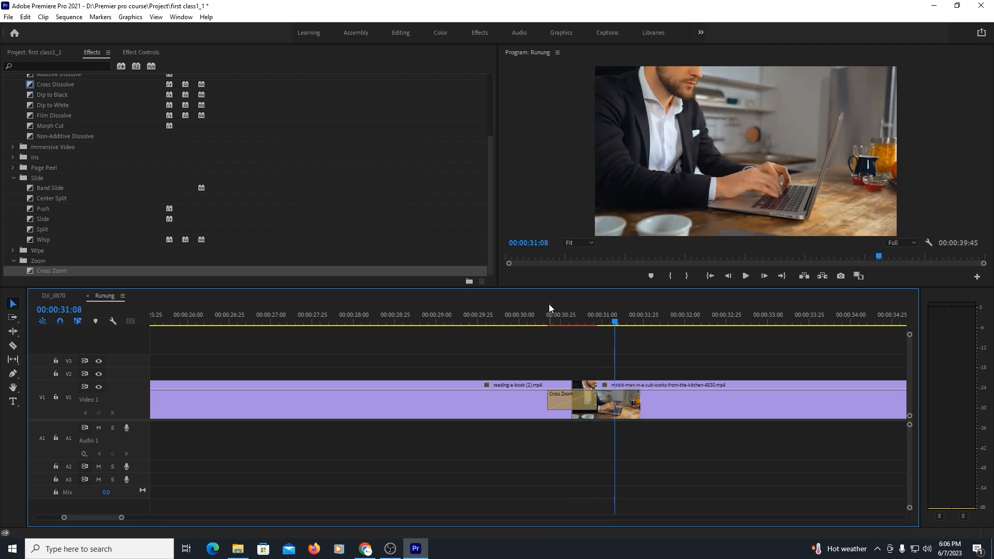
{"action": "key", "text": "j"}
{"action": "key", "text": "space"}
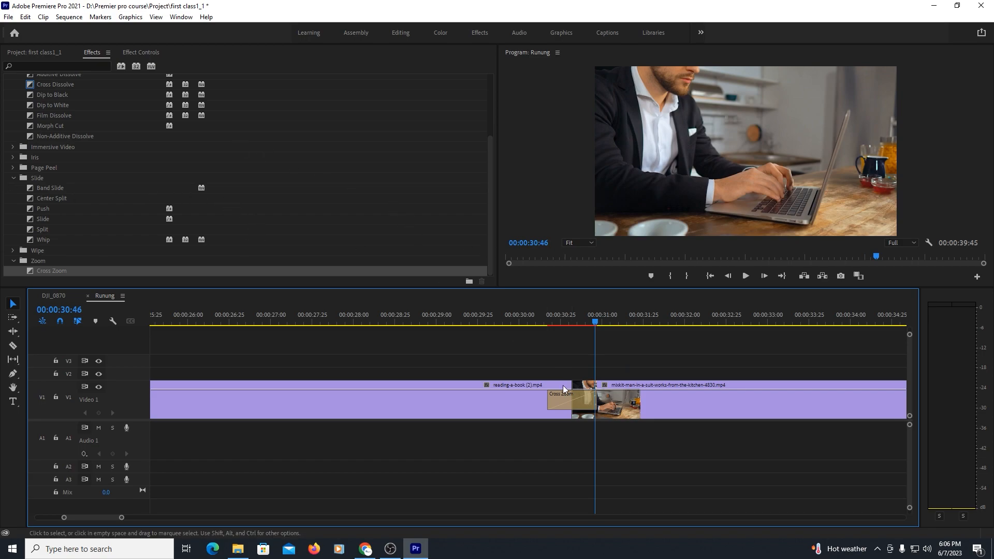
- Select the Cross Zoom transition, scrub the playhead to 00:00:30:37 within it and show its transition settings
{"action": "left_click", "coordinate": [575, 359]}
{"action": "left_click_drag", "start_coordinate": [556, 311], "coordinate": [581, 311]}
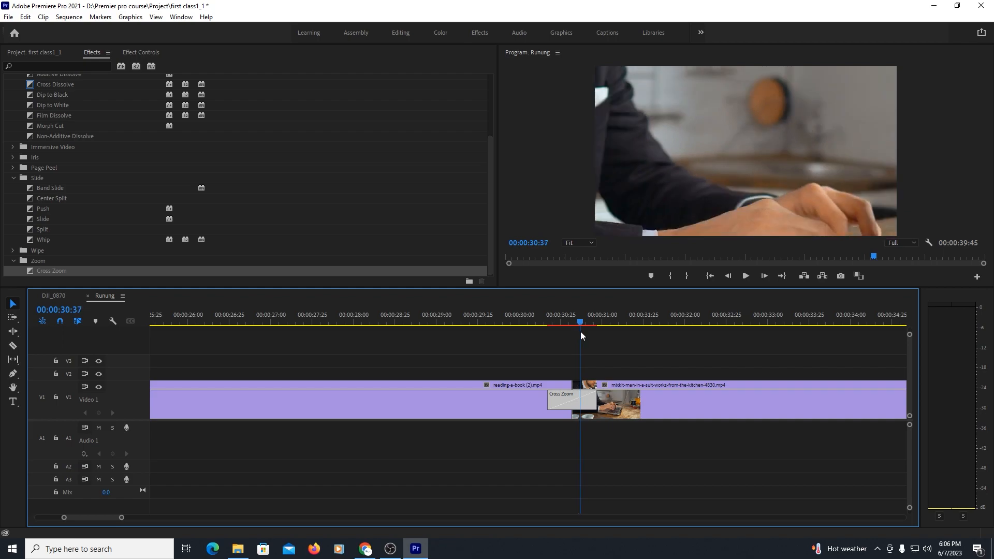
{"action": "left_click", "coordinate": [153, 54]}
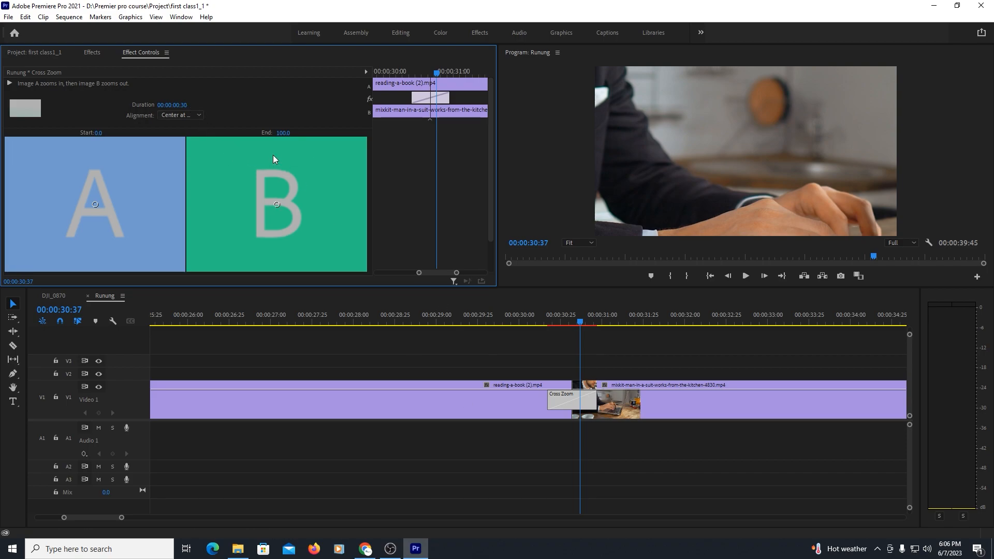
- Set the duration of the Cross Zoom transition at the cut to 50 frames
{"action": "left_click", "coordinate": [573, 401]}
{"action": "right_click", "coordinate": [573, 401]}
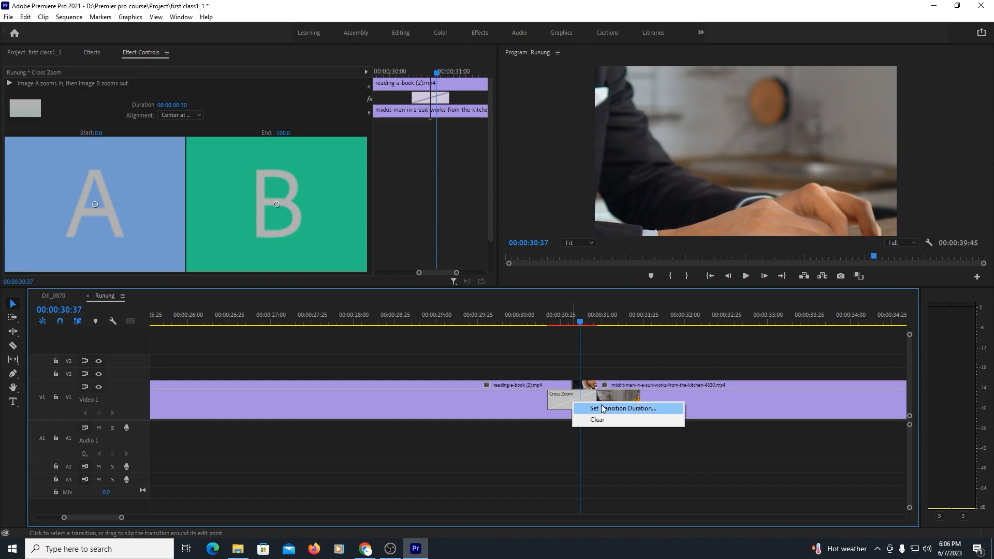
{"action": "left_click", "coordinate": [630, 412]}
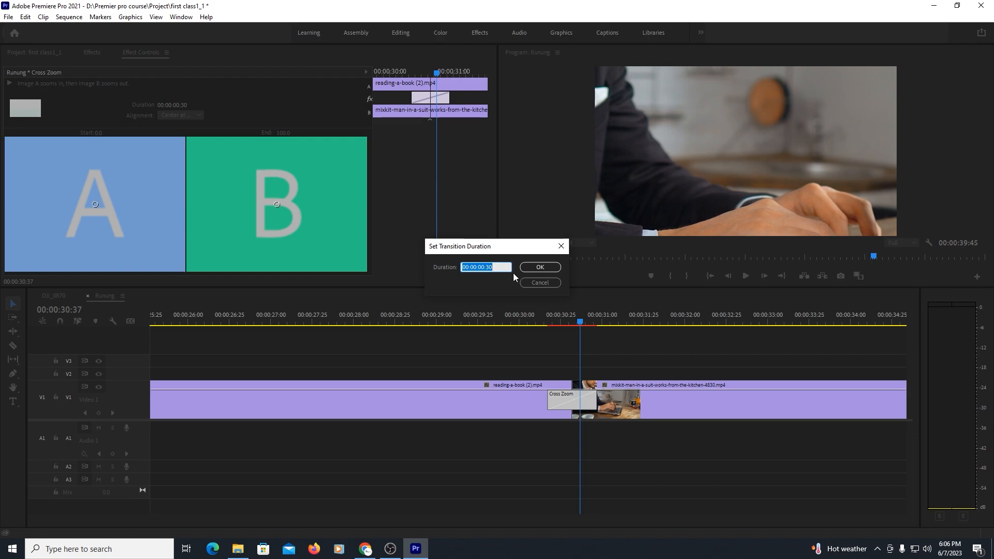
{"action": "type", "text": "50"}
{"action": "key", "text": "Return"}
- Play the 50-frame Cross Zoom twice, starting shortly before the transition each time
{"action": "left_click", "coordinate": [509, 322]}
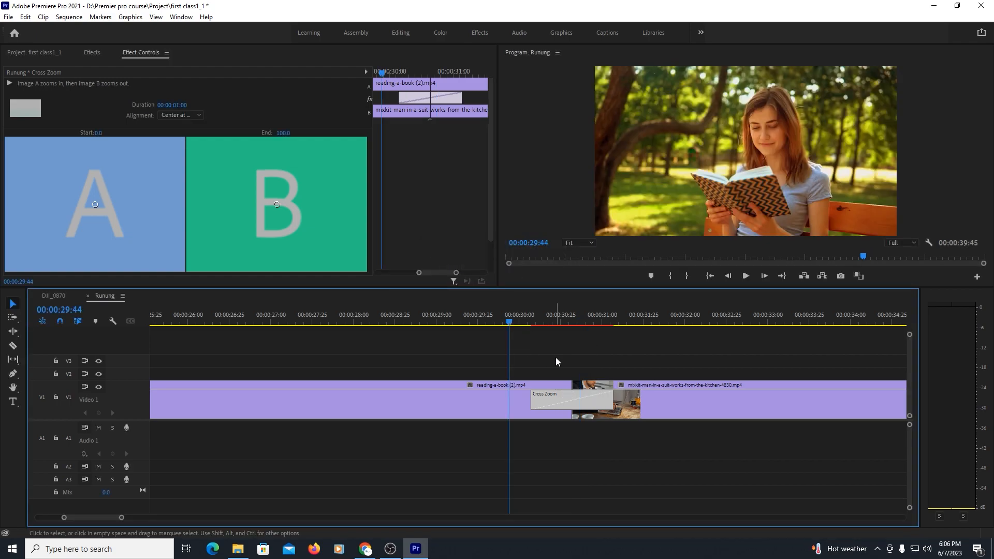
{"action": "key", "text": "space"}
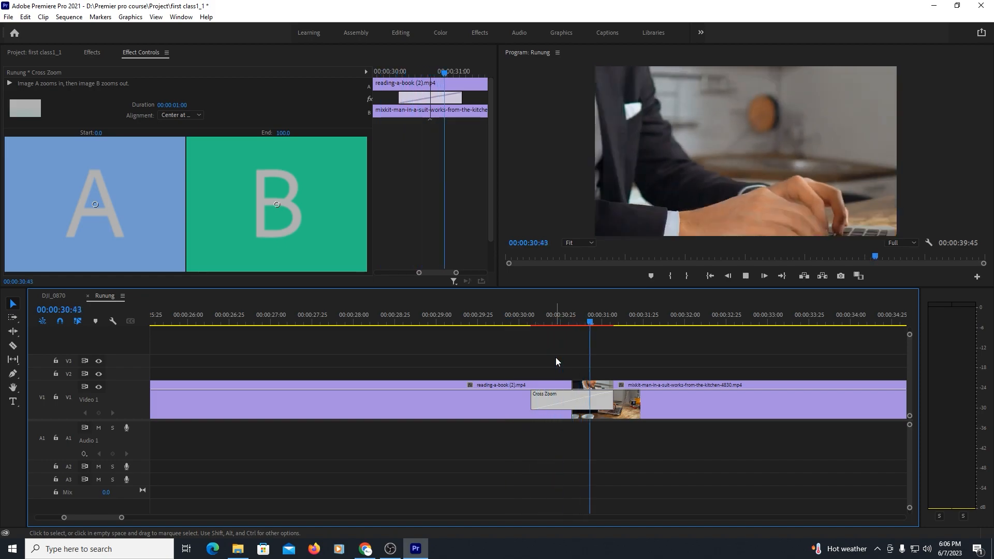
{"action": "key", "text": "space"}
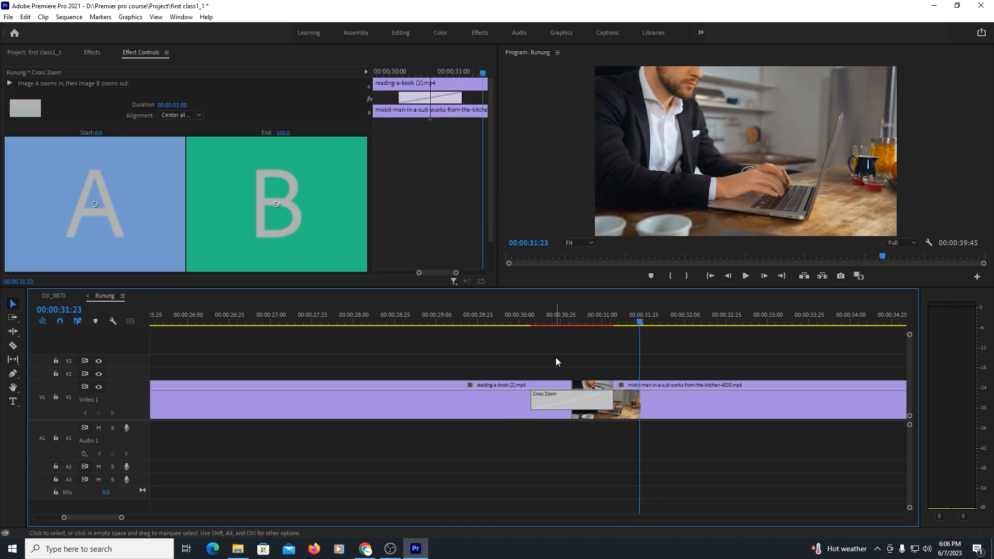
{"action": "left_click", "coordinate": [524, 325]}
{"action": "key", "text": "space"}
{"action": "key", "text": "space"}
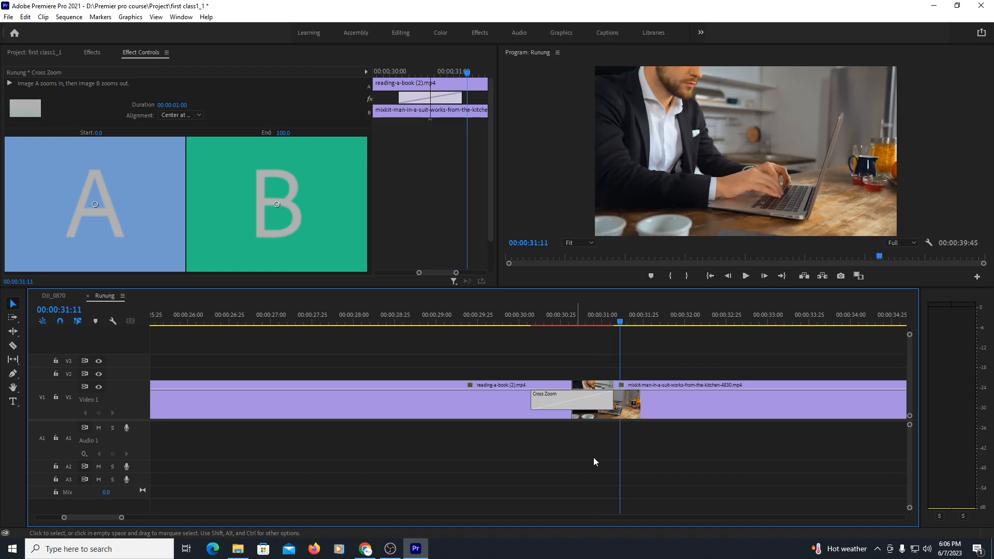
- Stretch the Cross Zoom transition's end outward to a duration of about 00:00:04:06 and play it through
{"action": "left_click_drag", "start_coordinate": [614, 404], "coordinate": [766, 403]}
{"action": "left_click", "coordinate": [330, 324]}
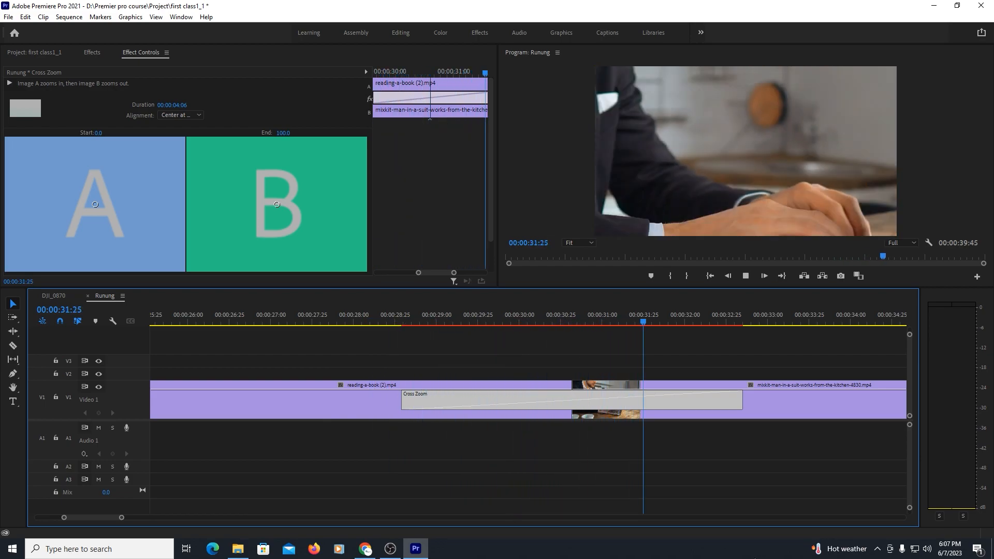
{"action": "key", "text": "space"}
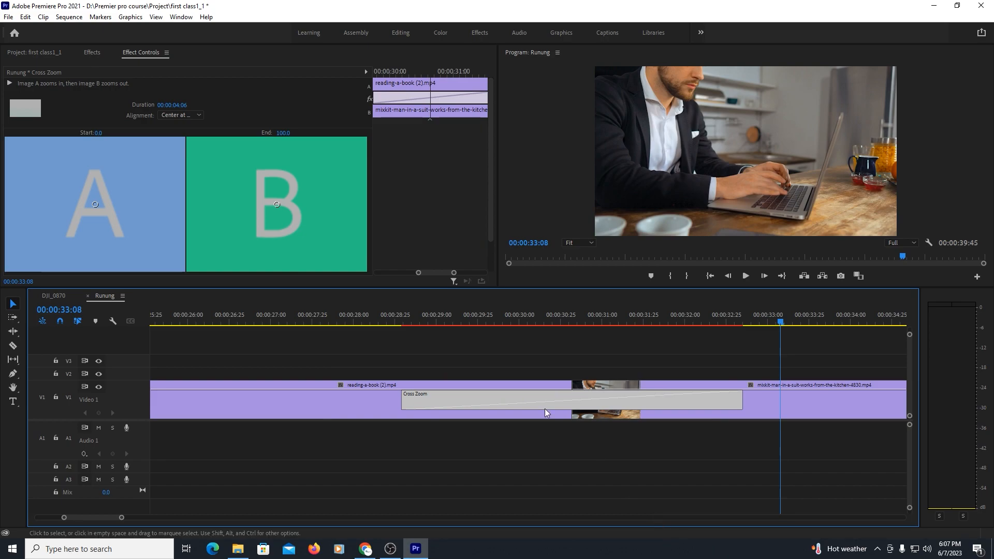
- Show both clips in full on the timeline and play the start of the lengthened Cross Zoom from 00:00:28:05
{"action": "left_click", "coordinate": [362, 317]}
{"action": "key", "text": "minus"}
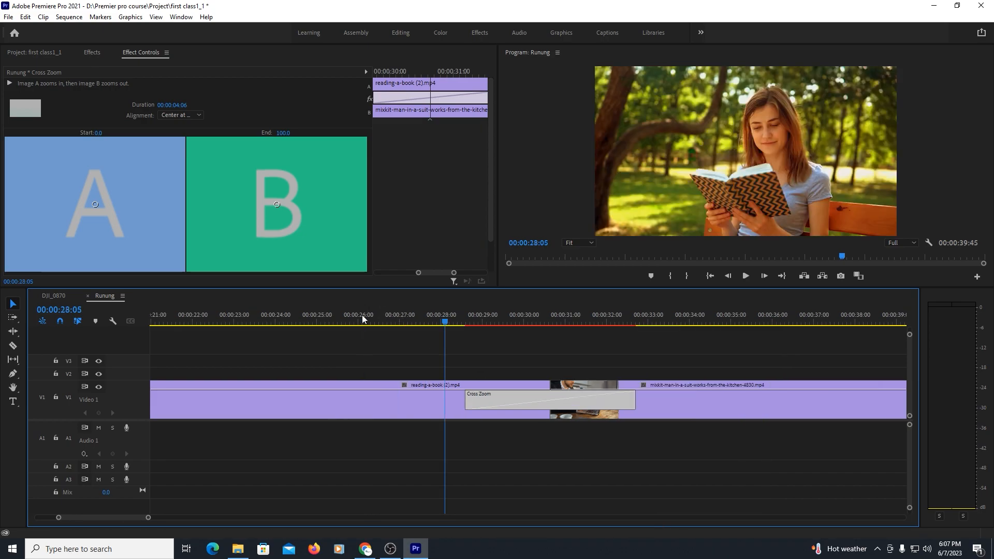
{"action": "key", "text": "minus"}
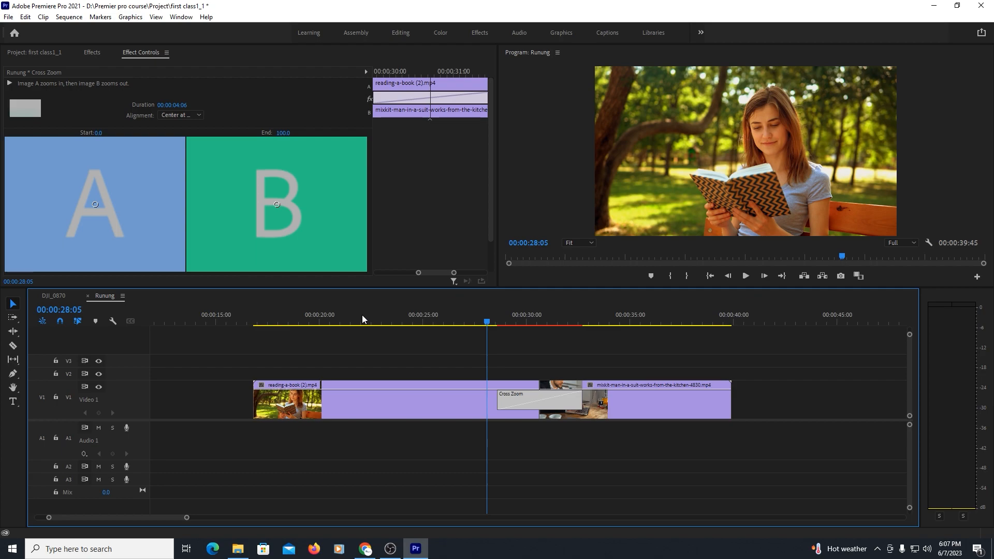
{"action": "key", "text": "equal"}
{"action": "key", "text": "minus"}
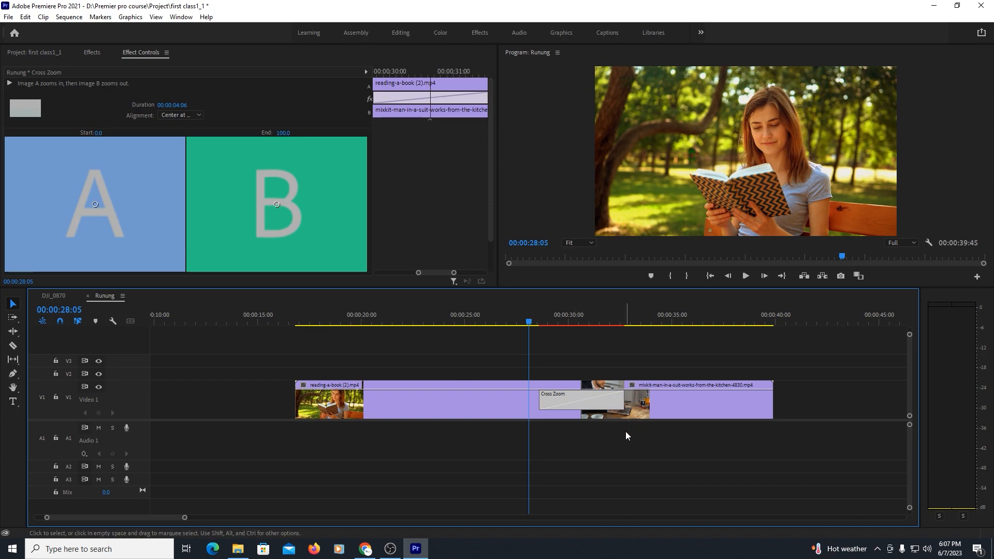
{"action": "key", "text": "space"}
{"action": "key", "text": "space"}
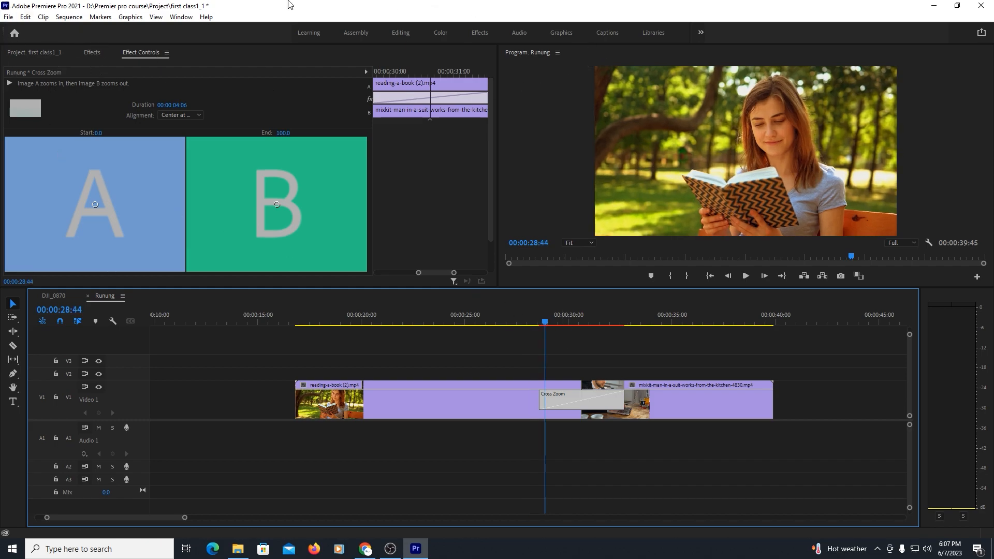
- Return to the effects list and look through the Video Transitions categories and the transitions they contain
{"action": "left_click", "coordinate": [182, 18]}
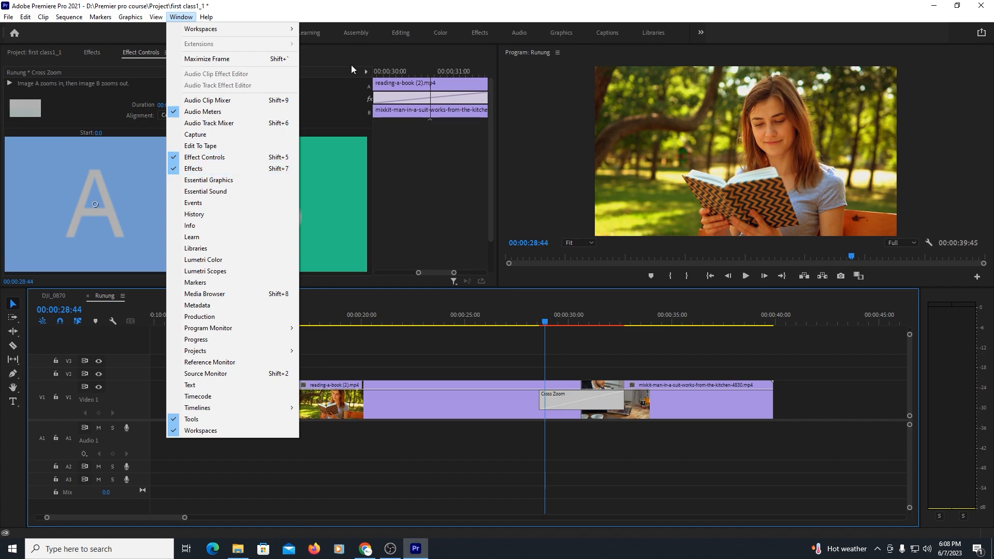
{"action": "left_click", "coordinate": [131, 68]}
{"action": "left_click", "coordinate": [87, 55]}
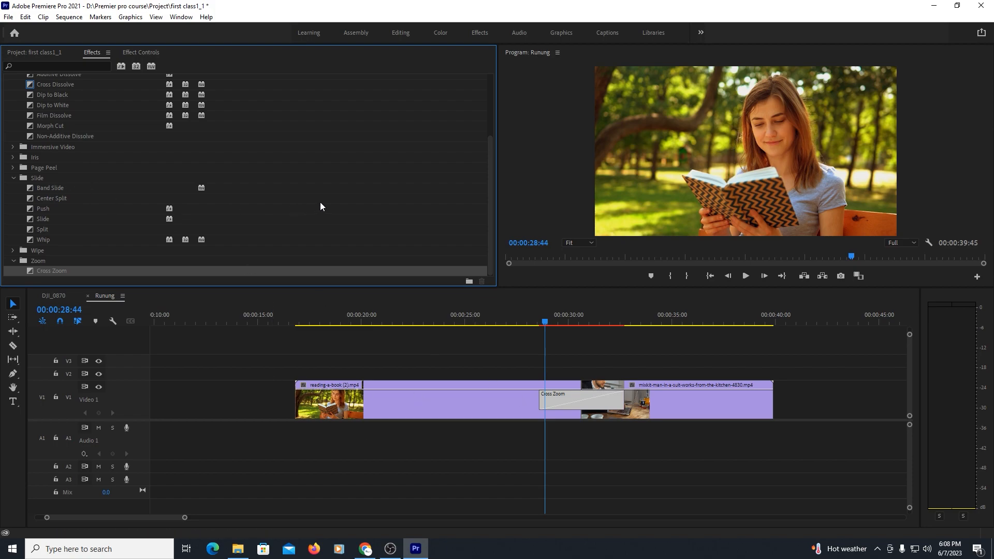
{"action": "scroll", "coordinate": [319, 203], "scroll_direction": "up", "scroll_amount": 3}
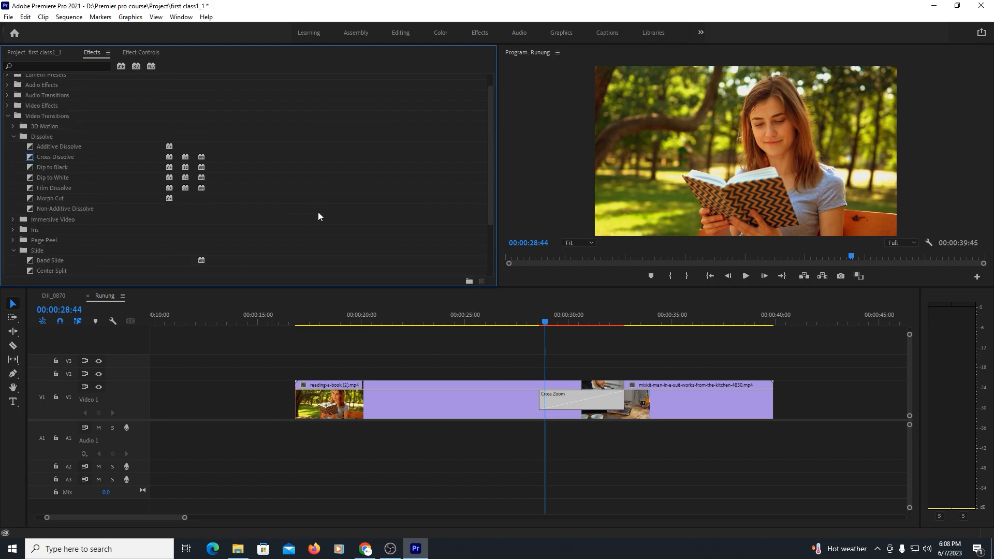
{"action": "scroll", "coordinate": [319, 216], "scroll_direction": "up", "scroll_amount": 1}
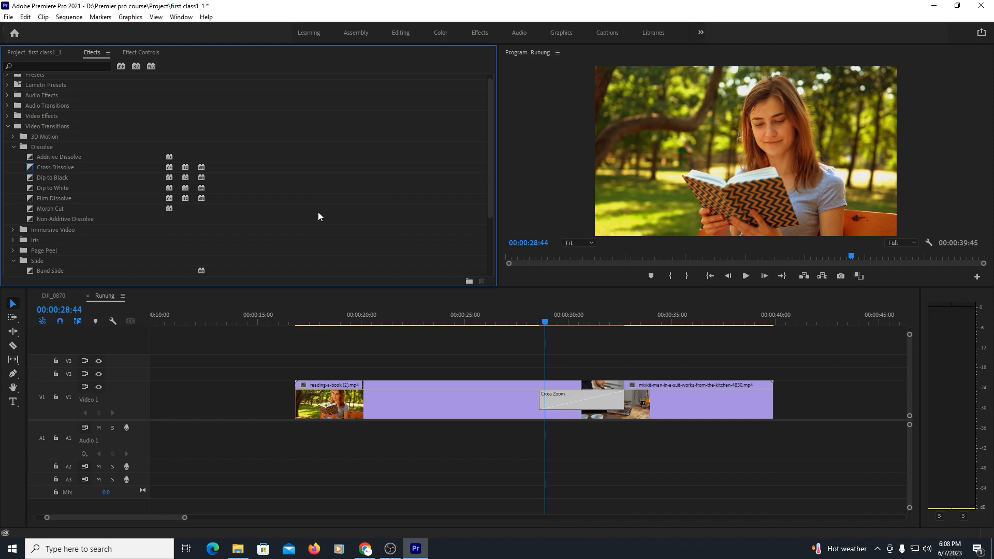
{"action": "left_click", "coordinate": [7, 127]}
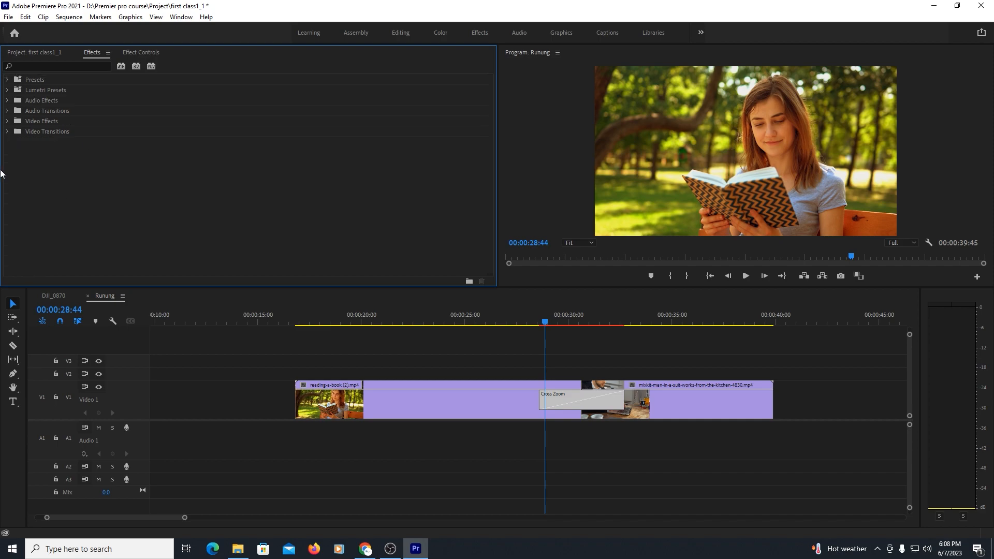
{"action": "left_click", "coordinate": [7, 132]}
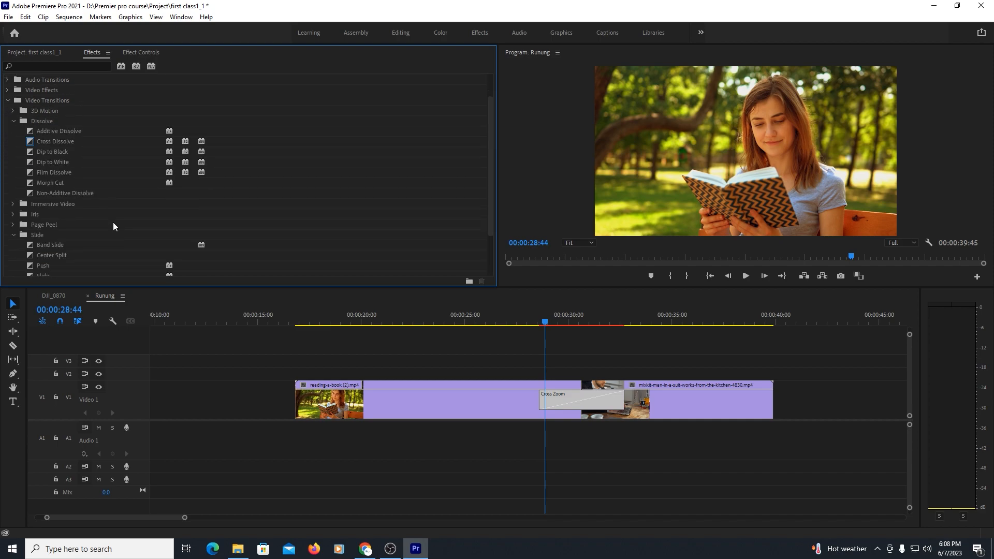
{"action": "scroll", "coordinate": [113, 222], "scroll_direction": "down", "scroll_amount": 5}
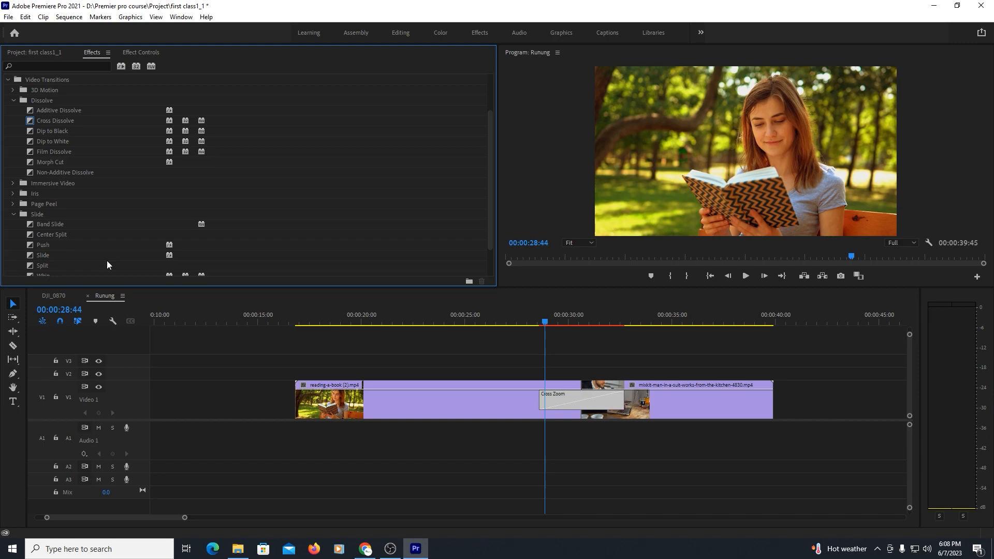
{"action": "scroll", "coordinate": [107, 262], "scroll_direction": "down", "scroll_amount": 3}
{"action": "scroll", "coordinate": [107, 262], "scroll_direction": "up", "scroll_amount": 4}
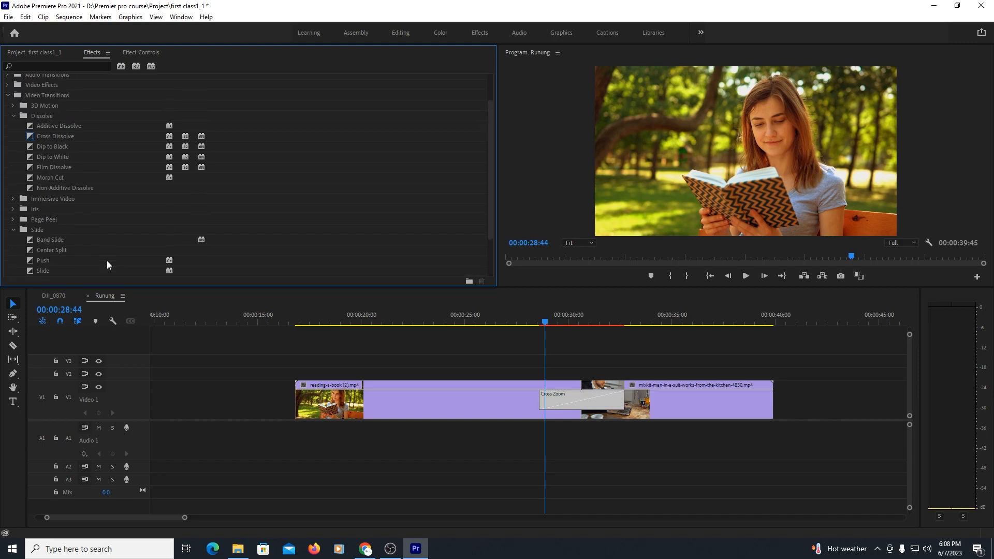
- Collapse the Dissolve, Slide and Zoom transition folders, along with the Video Transitions folder
{"action": "left_click", "coordinate": [13, 117]}
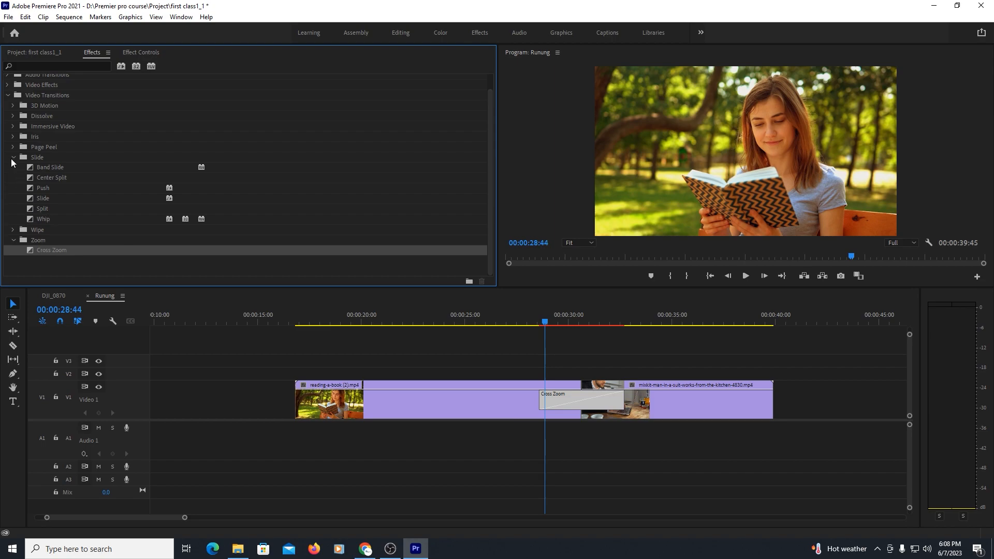
{"action": "left_click", "coordinate": [13, 158]}
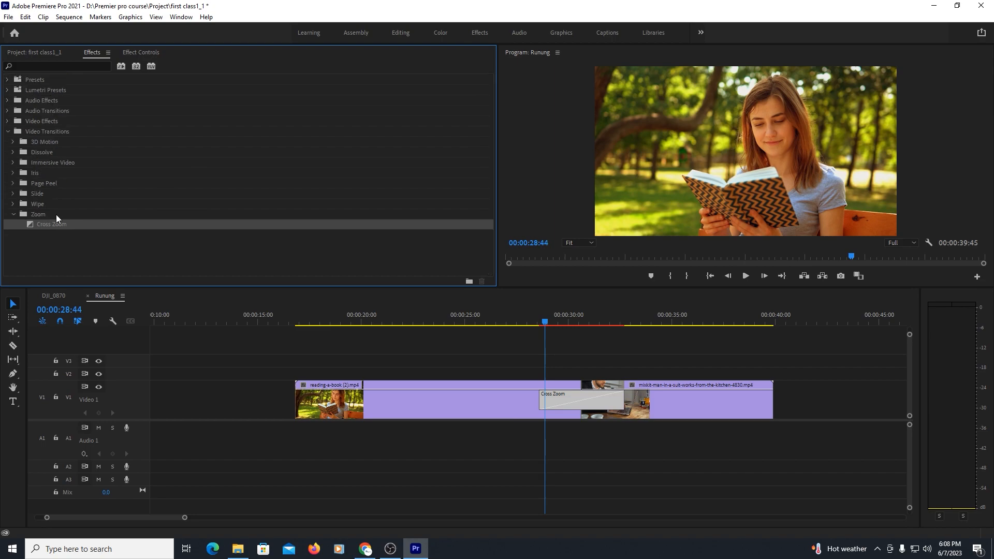
{"action": "left_click", "coordinate": [14, 215]}
{"action": "left_click", "coordinate": [9, 132]}
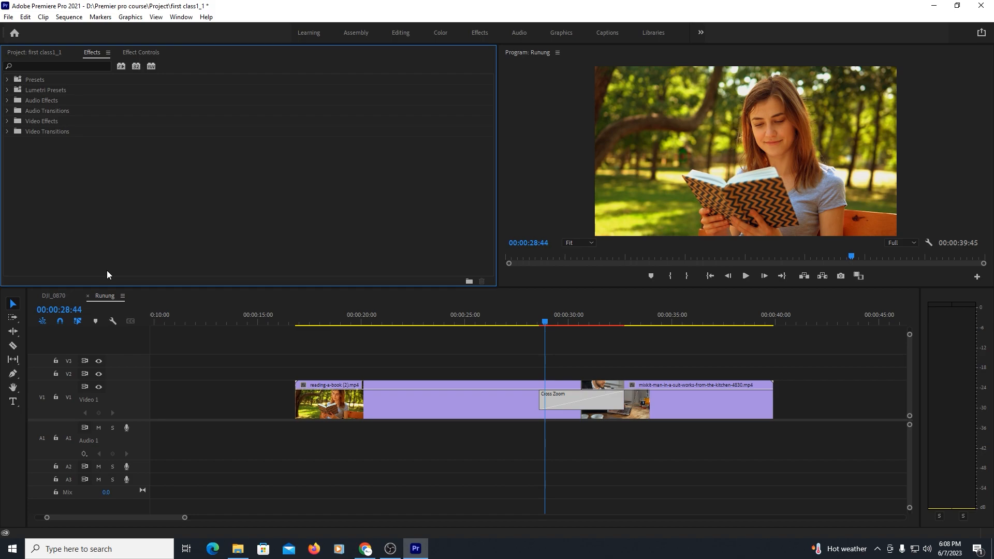
- Preview the lengthened Cross Zoom on the timeline, first from just before it and again from 00:00:28:41
{"action": "left_click", "coordinate": [580, 405]}
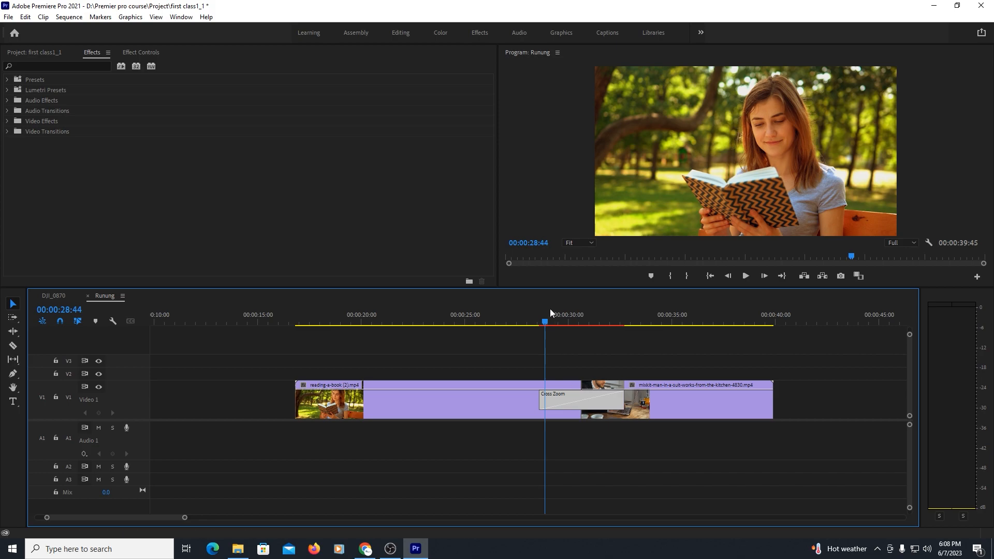
{"action": "left_click", "coordinate": [523, 309]}
{"action": "key", "text": "space"}
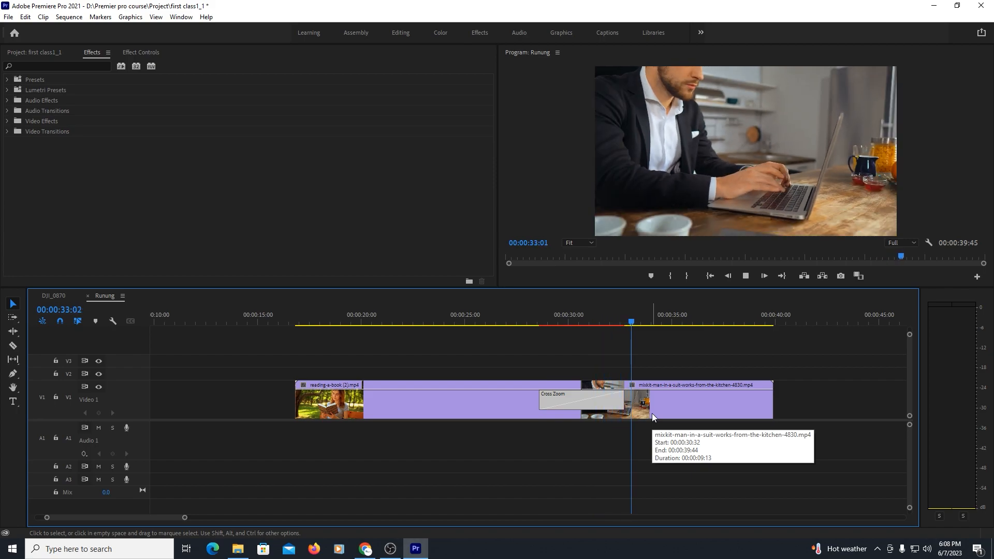
{"action": "key", "text": "space"}
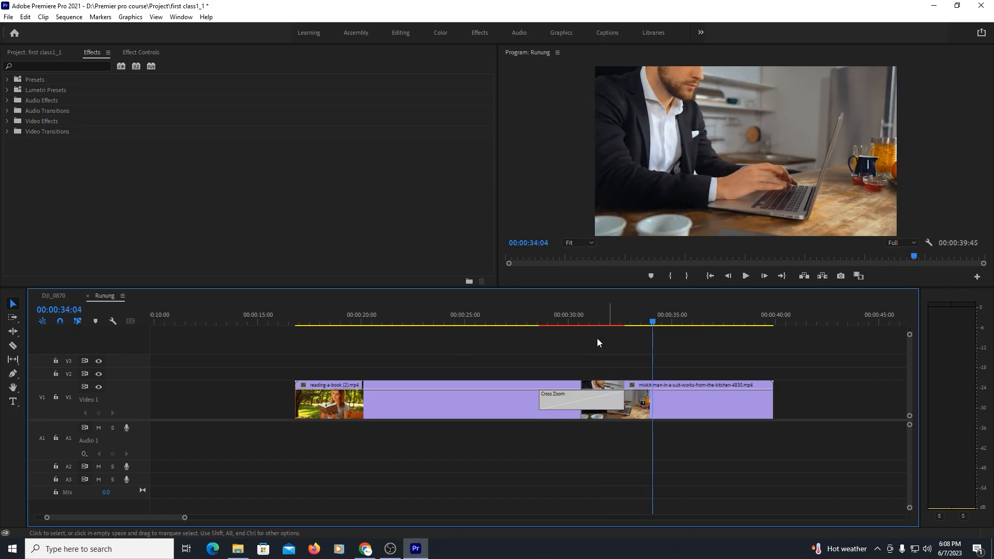
{"action": "left_click_drag", "start_coordinate": [542, 321], "coordinate": [545, 342]}
{"action": "scroll", "coordinate": [551, 339], "scroll_direction": "right", "scroll_amount": 1}
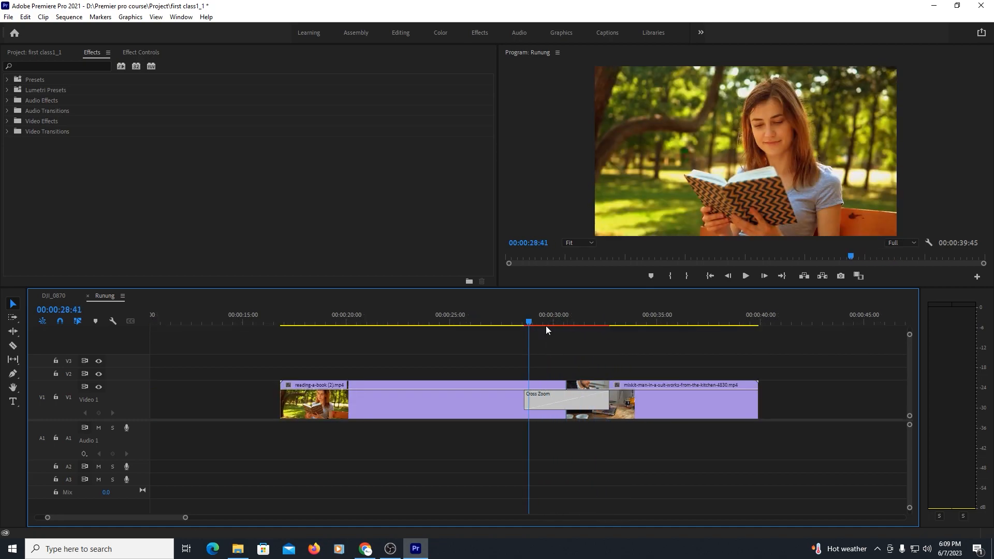
{"action": "key", "text": "space"}
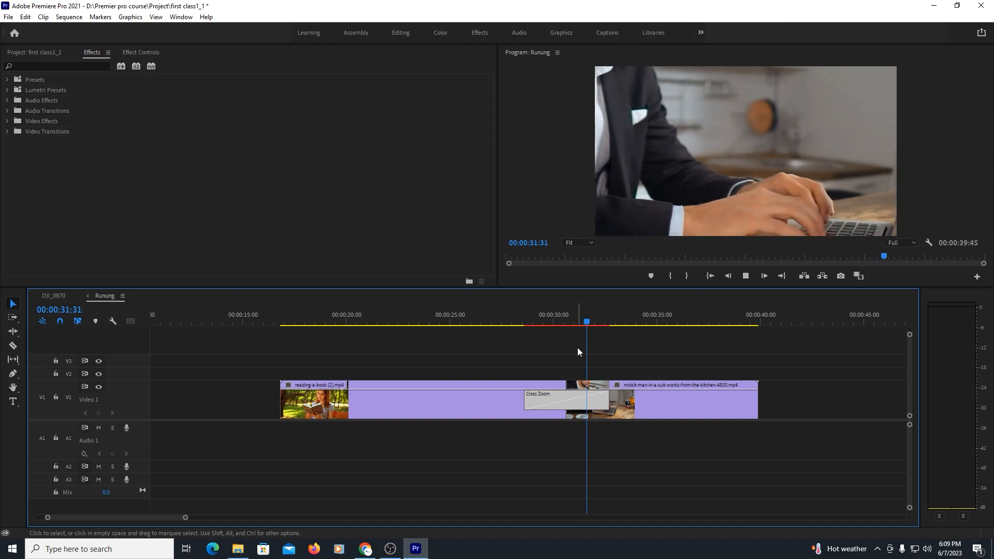
{"action": "key", "text": "space"}
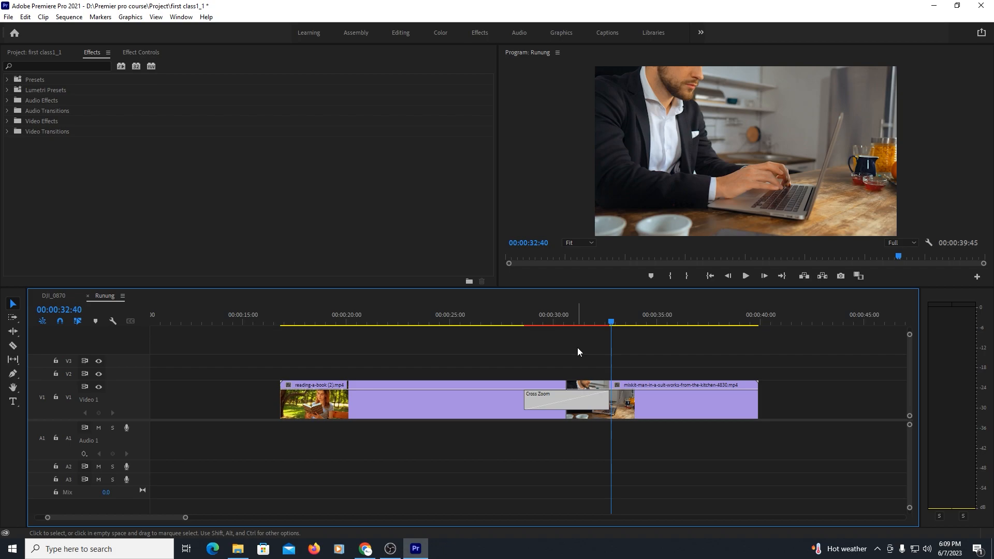
- Mark an In point at 00:00:28:23 and an Out point at 00:00:32:43 around the Cross Zoom, and place the playhead at 00:00:29:42
{"action": "left_click", "coordinate": [522, 317]}
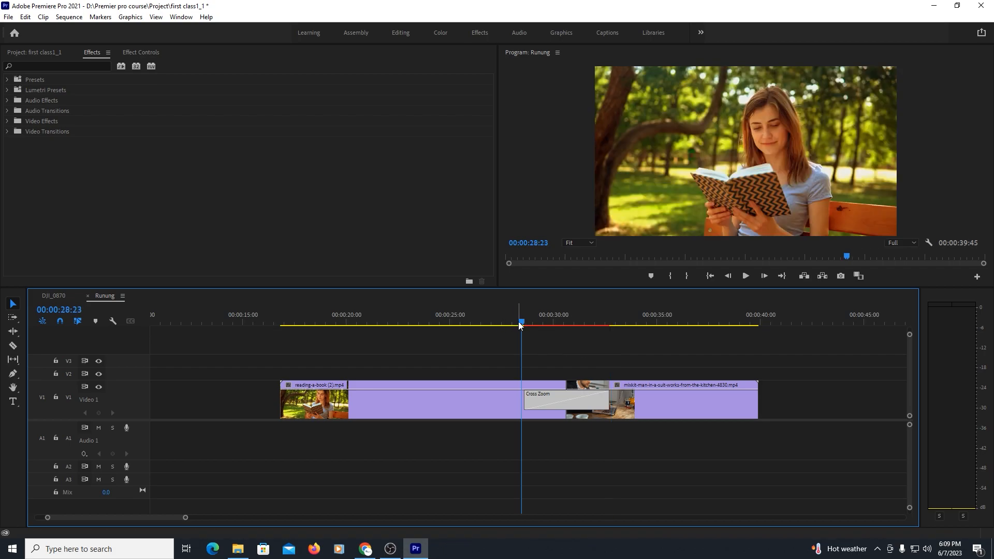
{"action": "key", "text": "i"}
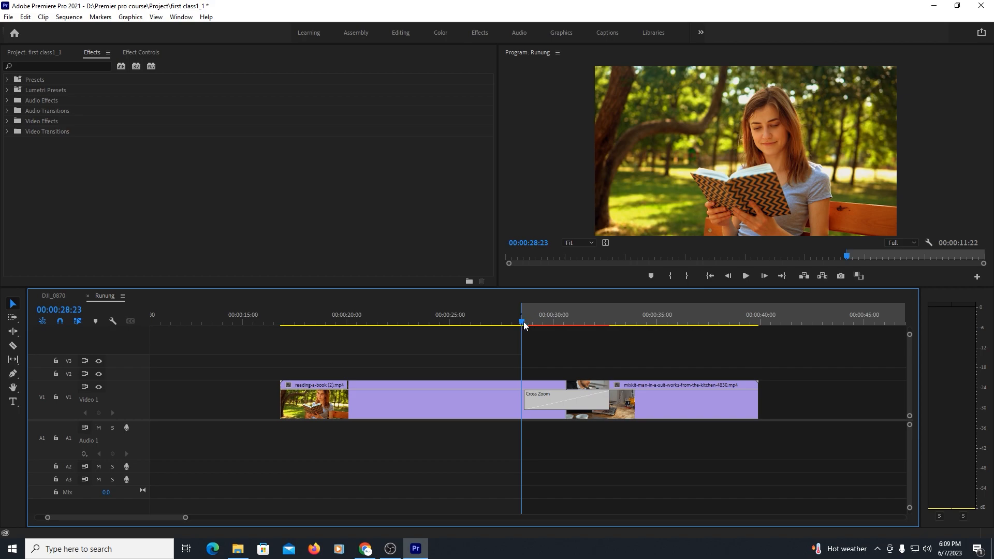
{"action": "left_click", "coordinate": [604, 321]}
{"action": "left_click_drag", "start_coordinate": [607, 322], "coordinate": [616, 323]}
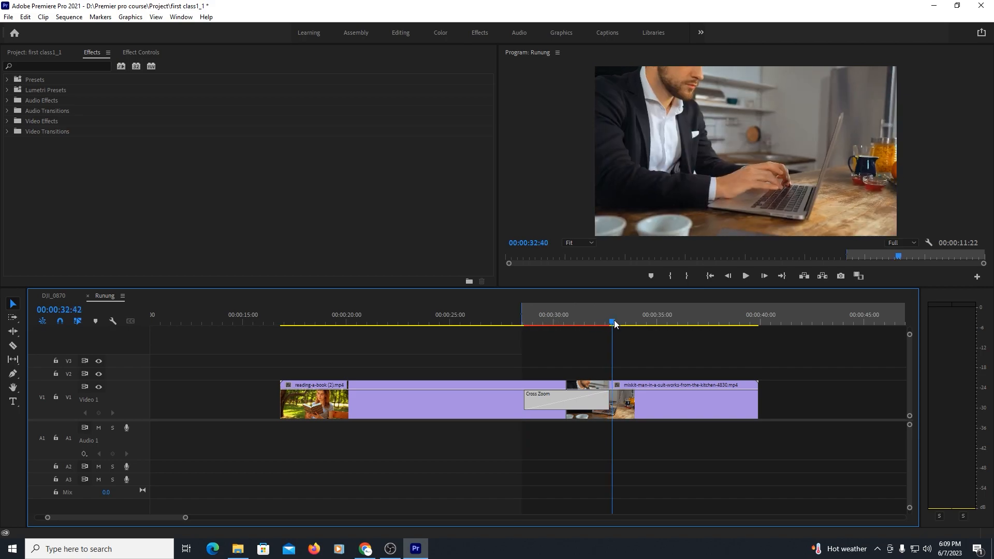
{"action": "key", "text": "o"}
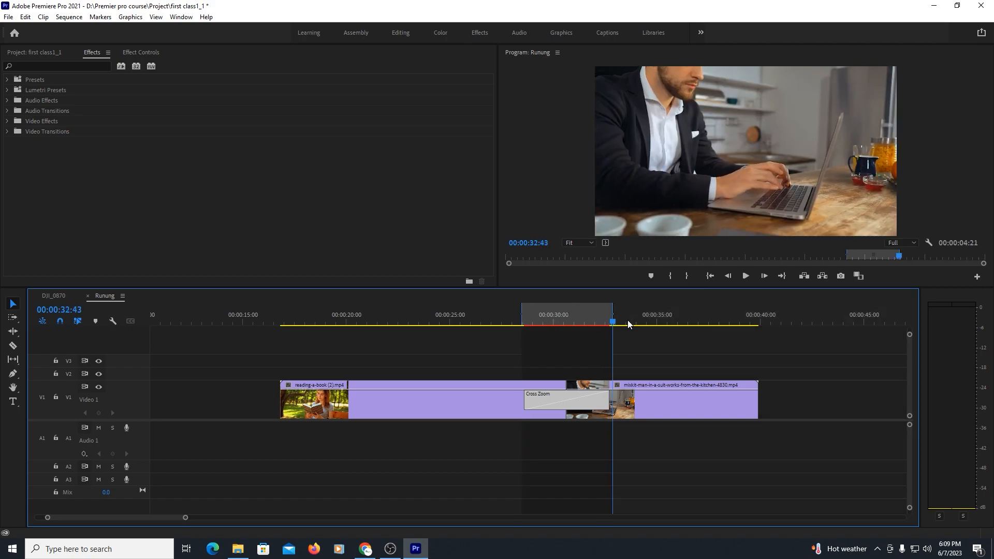
{"action": "right_click", "coordinate": [573, 318]}
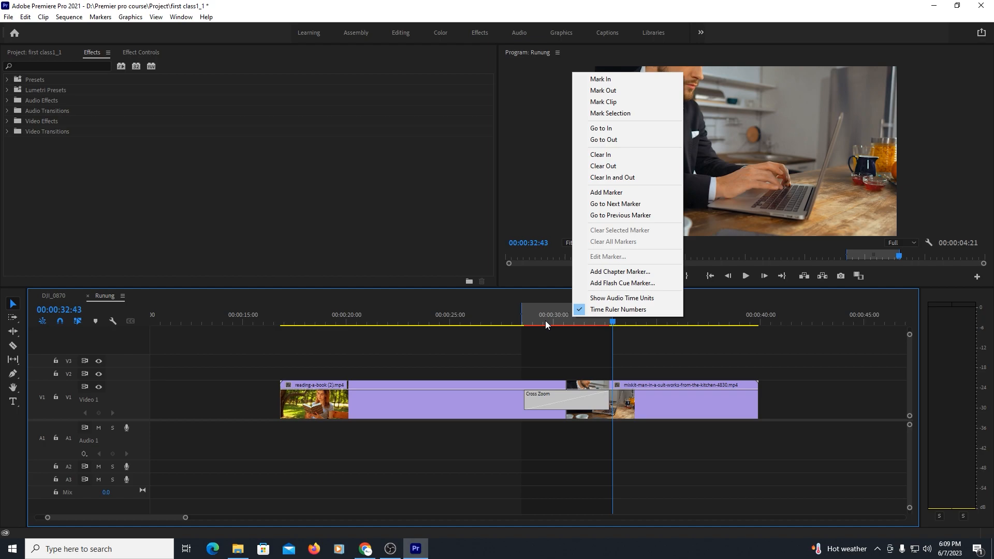
{"action": "left_click", "coordinate": [550, 323]}
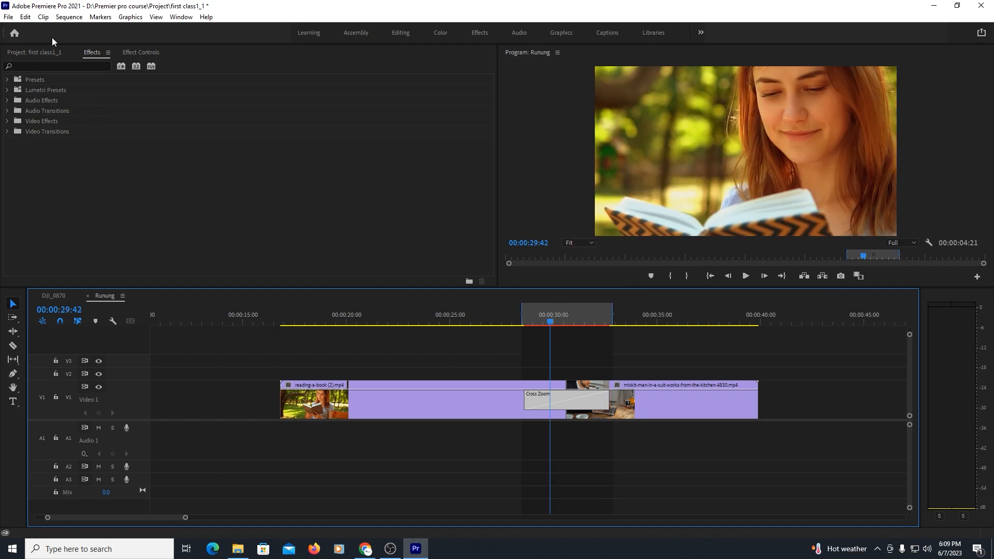
- Render the effects between the In and Out points around the Cross Zoom
{"action": "left_click", "coordinate": [69, 18]}
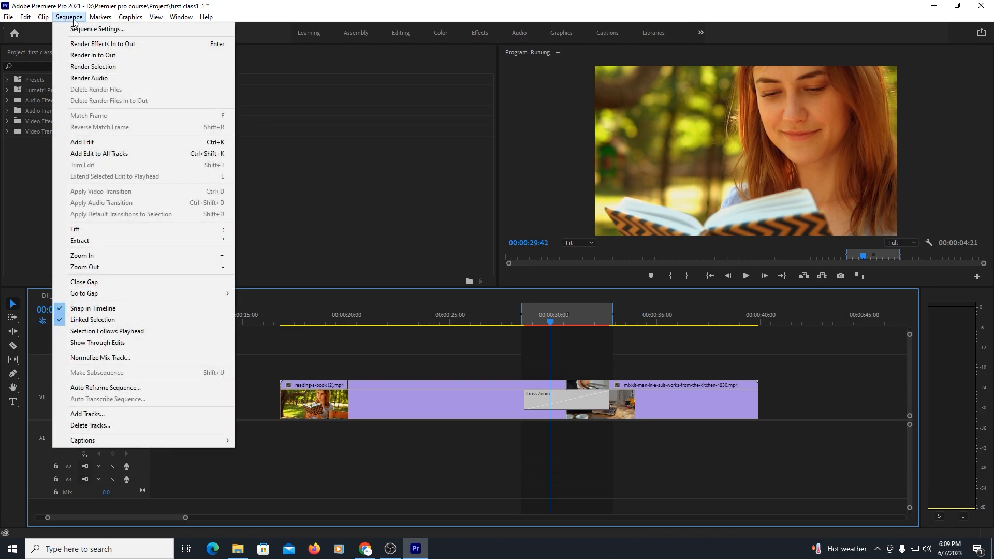
{"action": "left_click", "coordinate": [133, 46]}
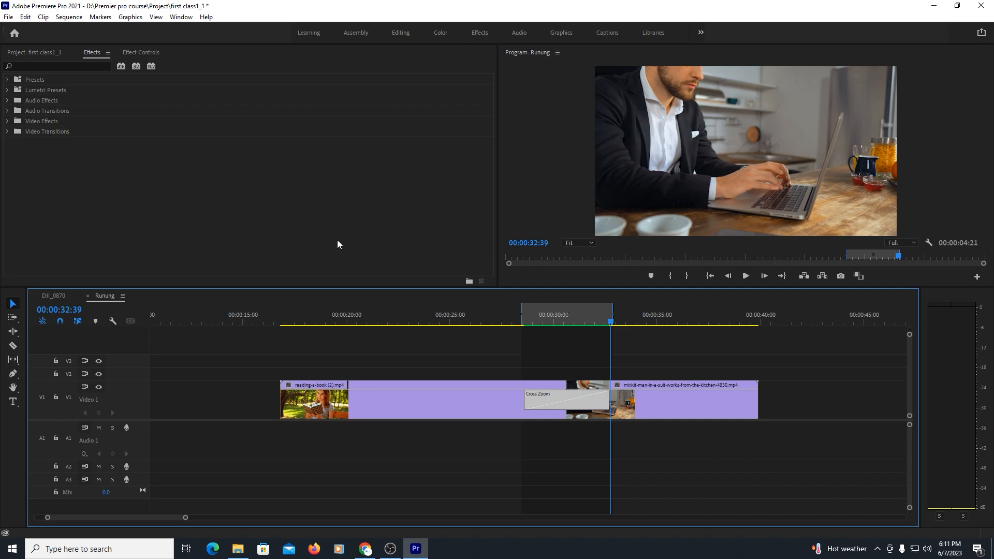
- Delete the Cross Zoom transition from between the two clips and play the plain cut from shortly before it
{"action": "left_click", "coordinate": [552, 394]}
{"action": "key", "text": "Delete"}
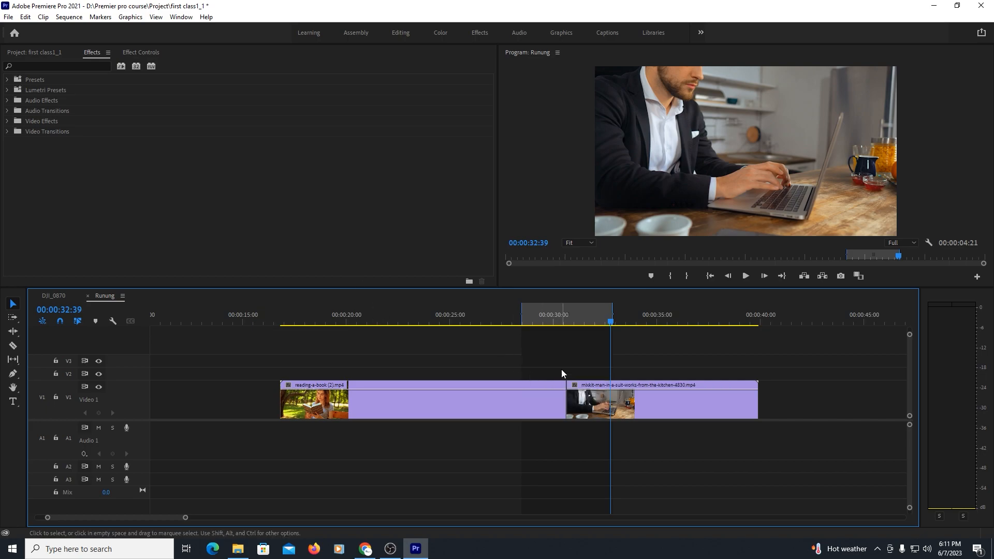
{"action": "left_click", "coordinate": [535, 316]}
{"action": "key", "text": "space"}
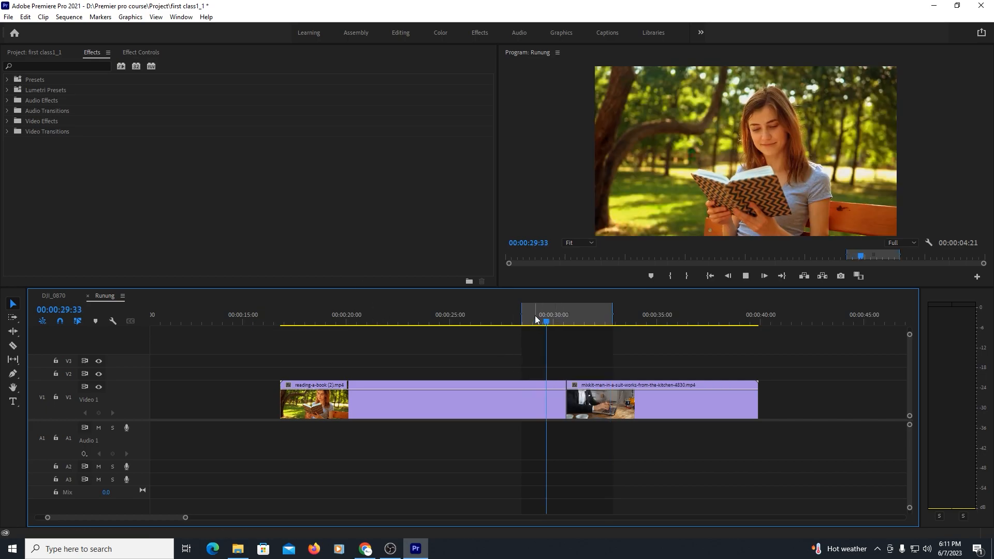
{"action": "key", "text": "space"}
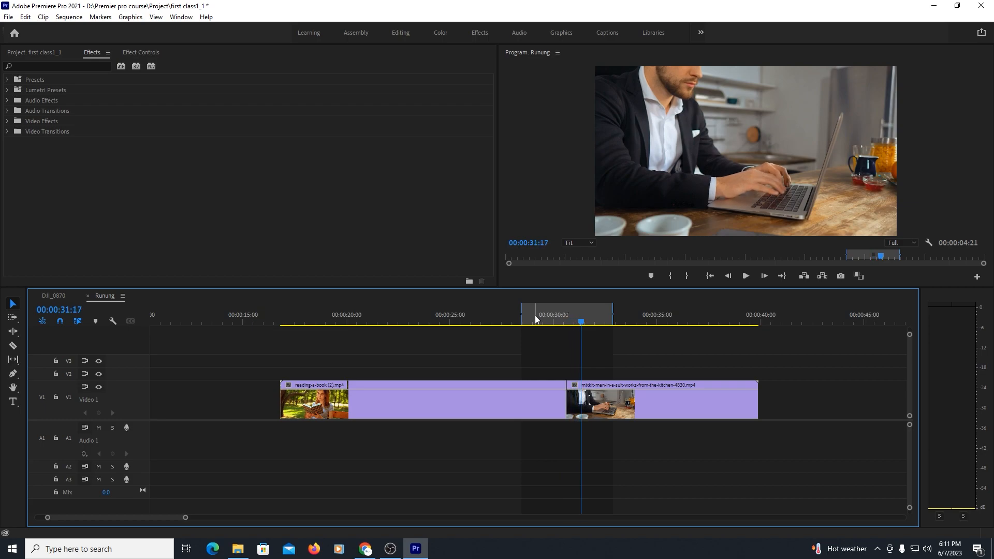
- Shift the kitchen clip away from the reading clip to open a gap, and apply default transitions to the two edges facing it
{"action": "left_click_drag", "start_coordinate": [611, 398], "coordinate": [636, 405]}
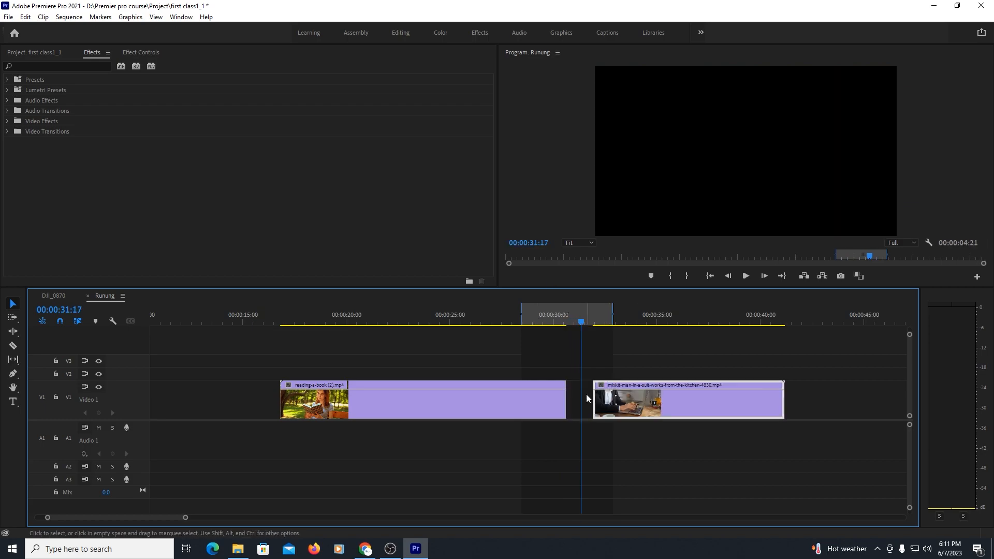
{"action": "right_click", "coordinate": [596, 401]}
{"action": "left_click", "coordinate": [636, 470]}
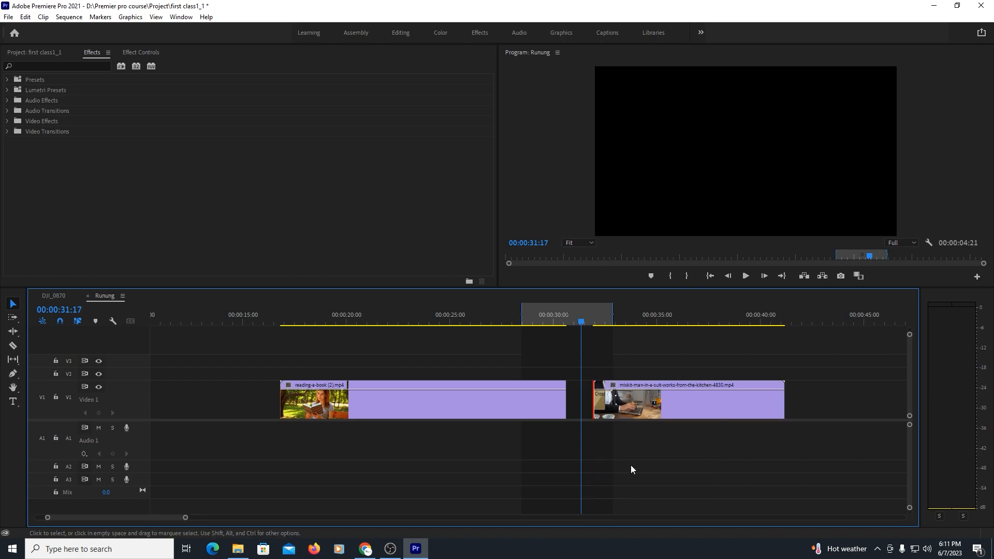
{"action": "right_click", "coordinate": [565, 411]}
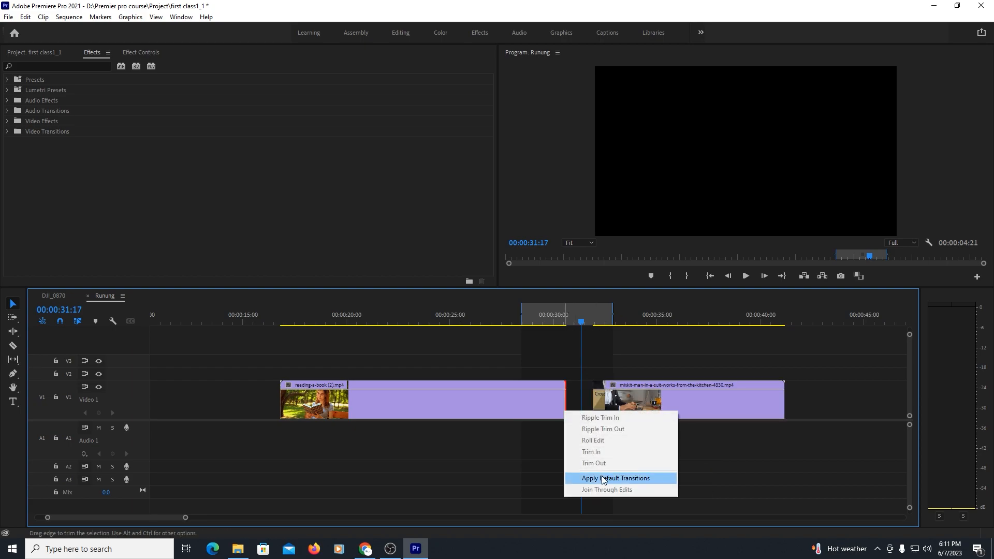
{"action": "left_click", "coordinate": [602, 478]}
- Ripple delete the gap between the two clips and preview the adjoining default transitions from shortly before the cut
{"action": "right_click", "coordinate": [583, 400]}
{"action": "left_click", "coordinate": [598, 407]}
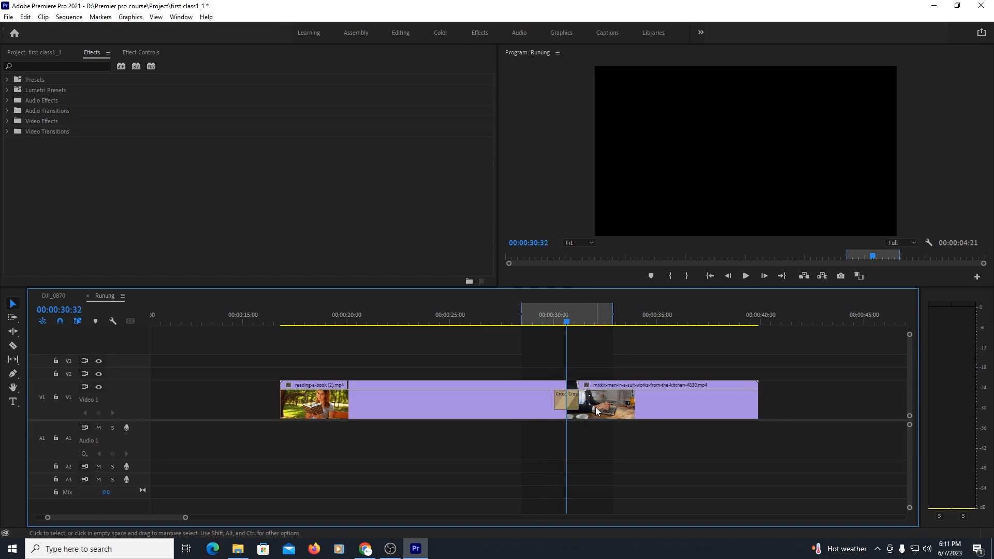
{"action": "left_click", "coordinate": [540, 322]}
{"action": "key", "text": "space"}
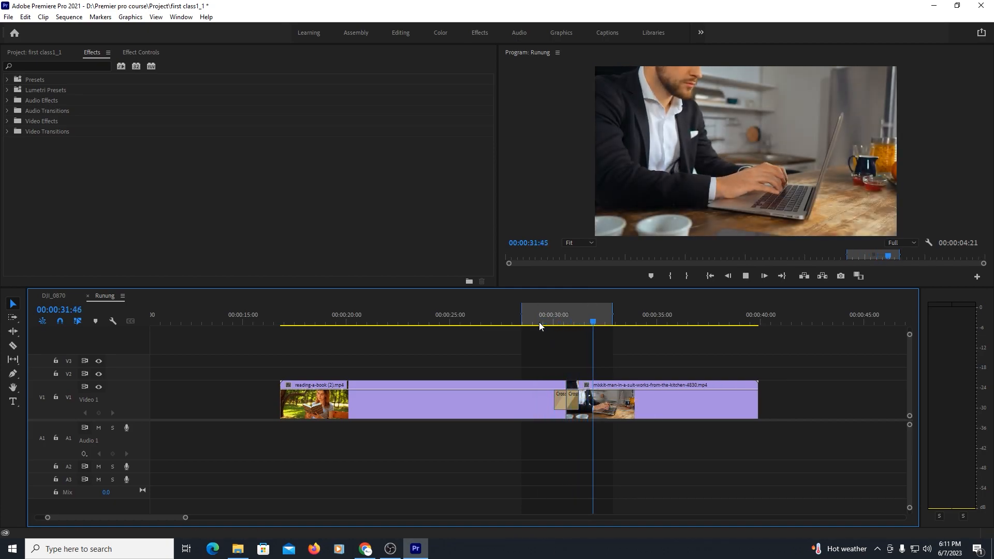
{"action": "key", "text": "space"}
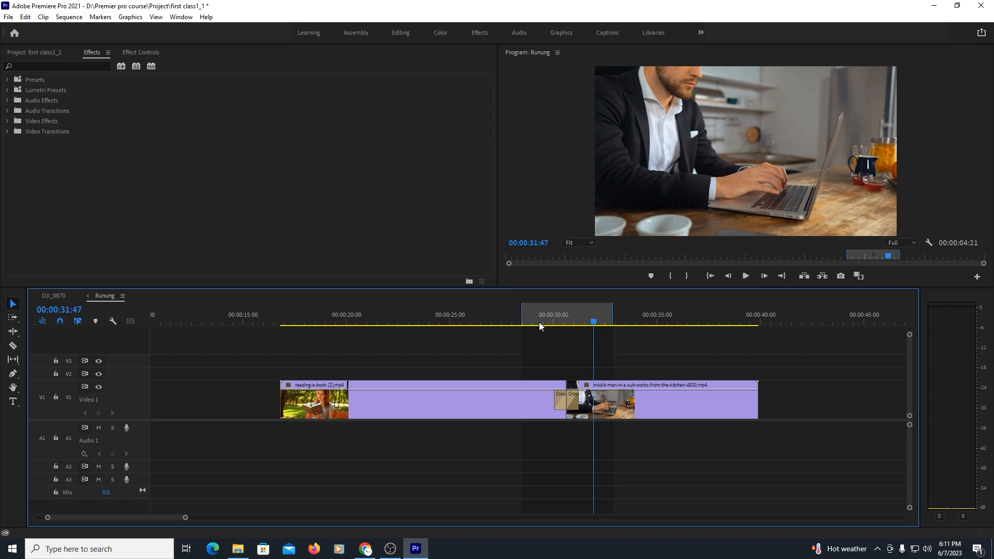